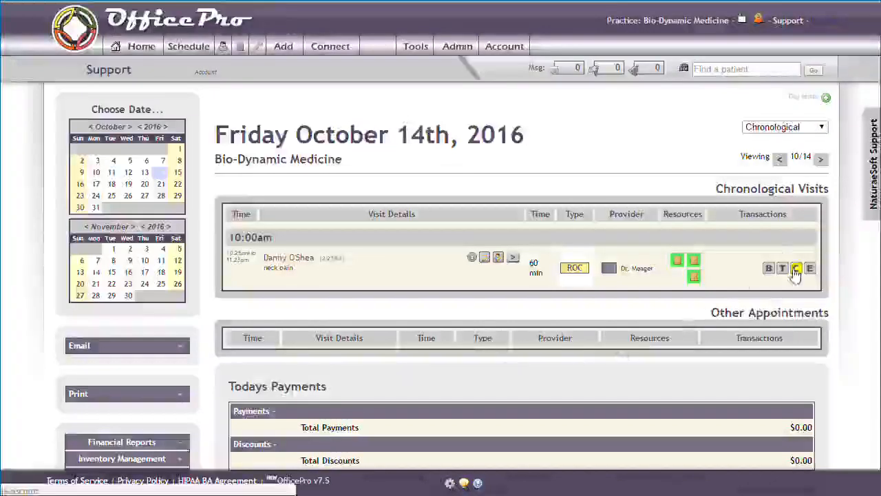
Step: Switch the October 14 schedule to the Providers Graph view and look over the providers' appointments
{"action": "left_click", "coordinate": [792, 129]}
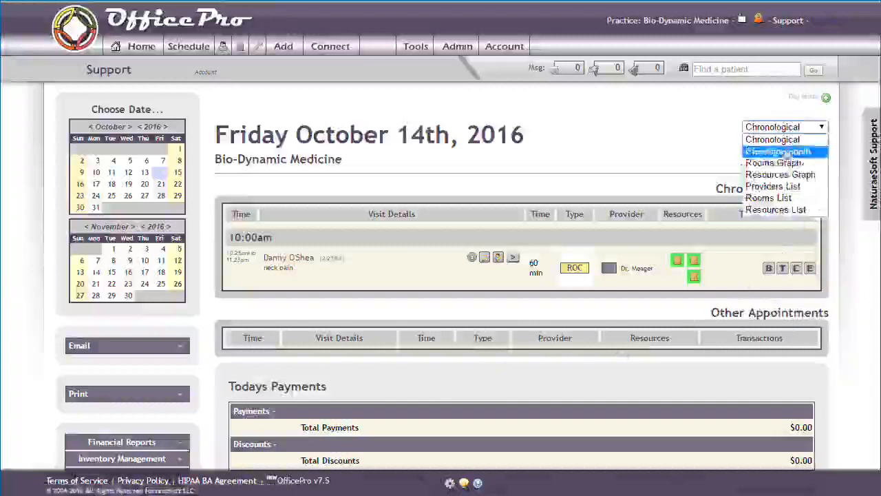
{"action": "left_click", "coordinate": [772, 186]}
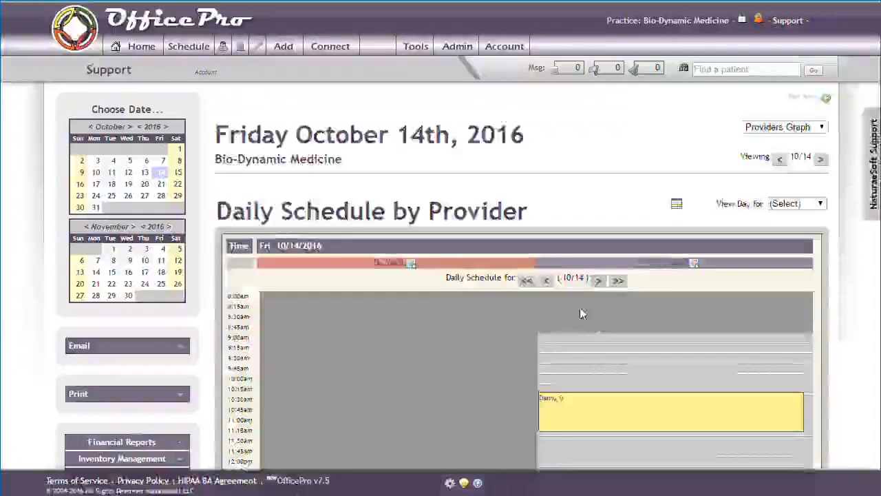
{"action": "scroll", "coordinate": [579, 314], "scroll_direction": "down", "scroll_amount": 1}
{"action": "mouse_move", "coordinate": [545, 340]}
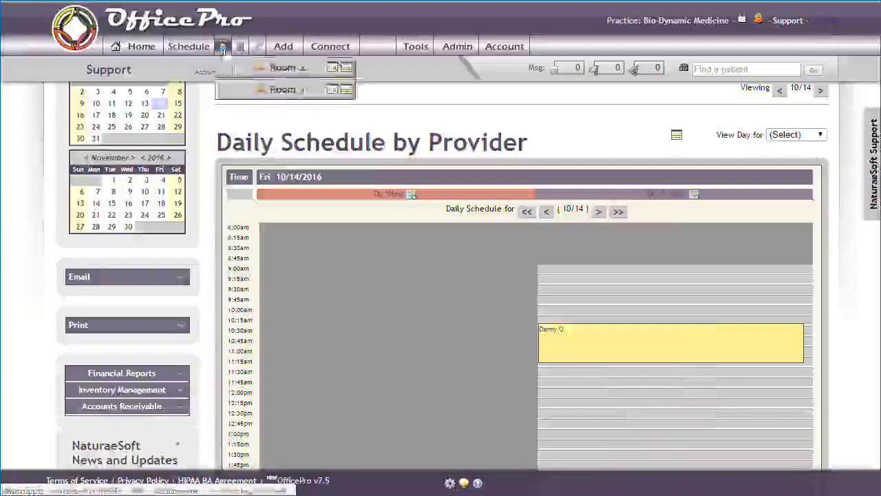
Step: From the home page, open the scheduled patient's detail sheet and the chart note for the upcoming 10/14/16 neck pain visit
{"action": "left_click", "coordinate": [141, 46]}
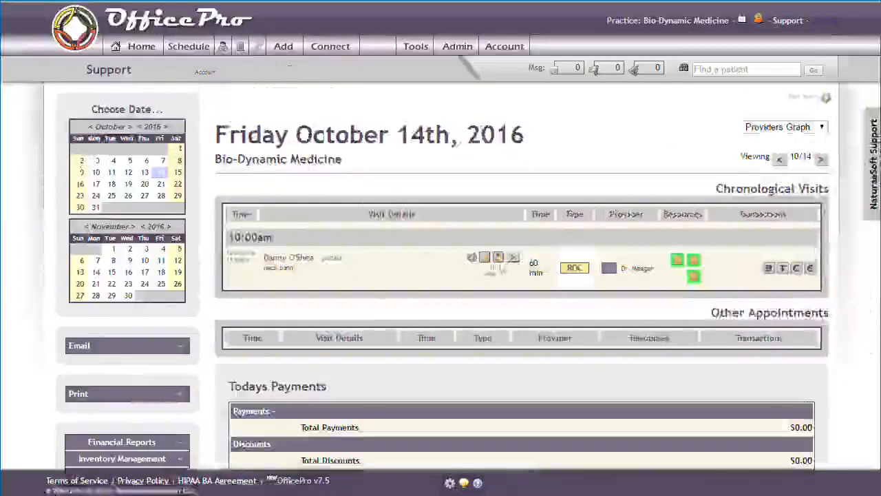
{"action": "left_click", "coordinate": [513, 261]}
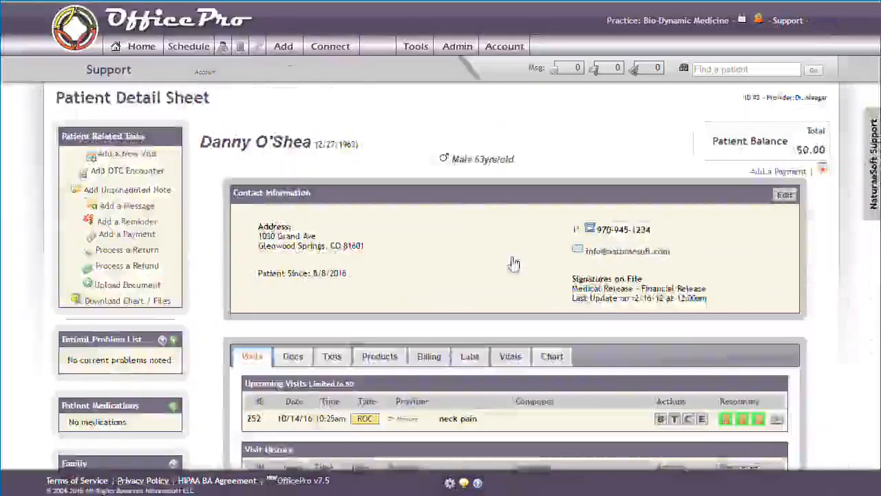
{"action": "scroll", "coordinate": [515, 262], "scroll_direction": "down", "scroll_amount": 1}
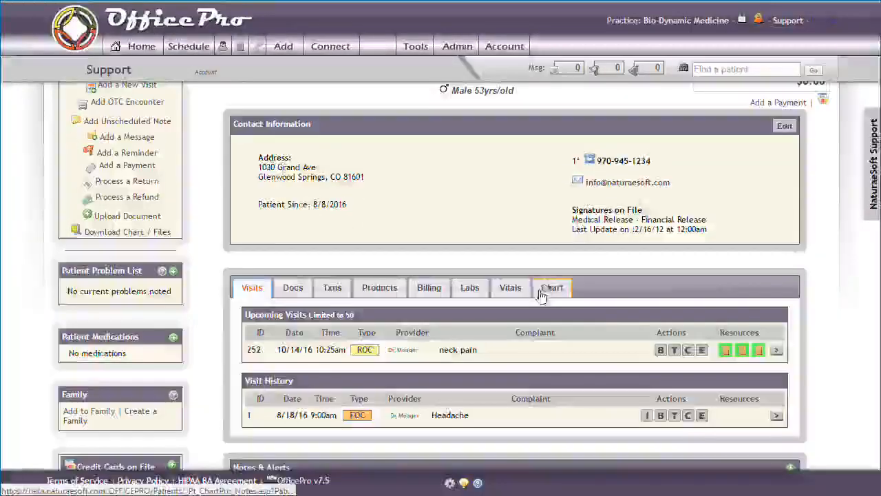
{"action": "left_click", "coordinate": [688, 351]}
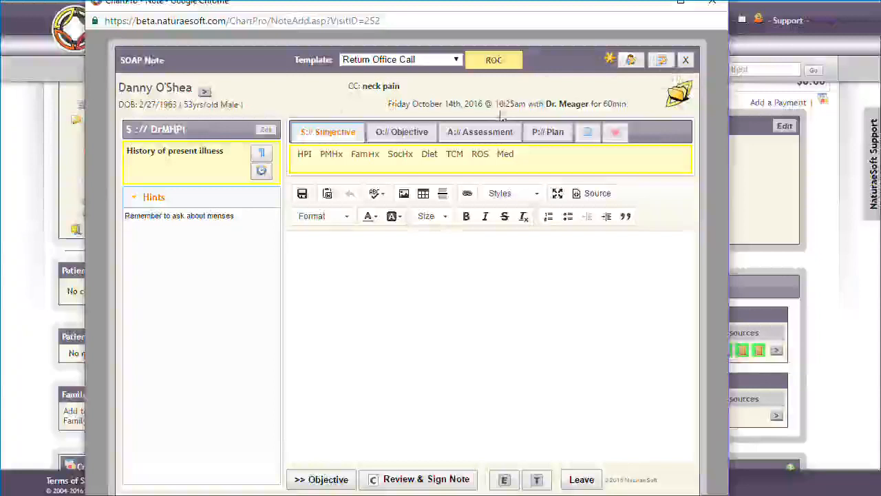
Step: Check the available note templates without changing the Return Office Call template, and read the save-status marker's description
{"action": "left_click", "coordinate": [458, 60]}
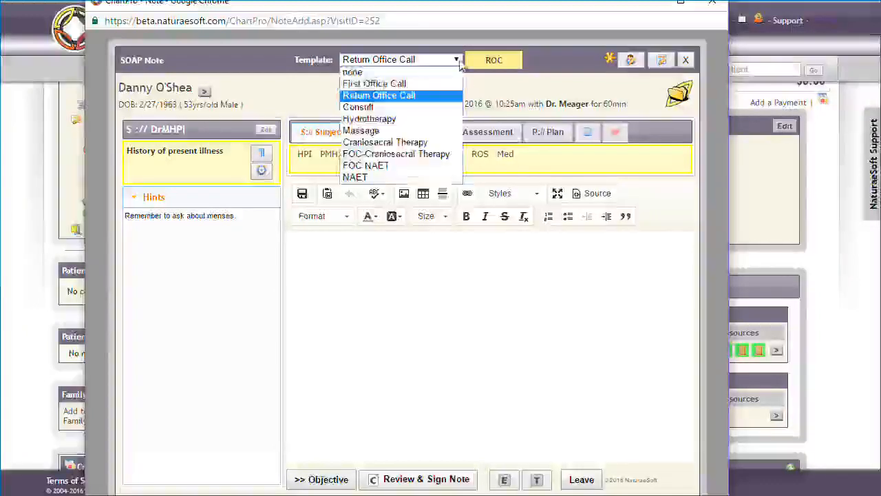
{"action": "left_click", "coordinate": [459, 63]}
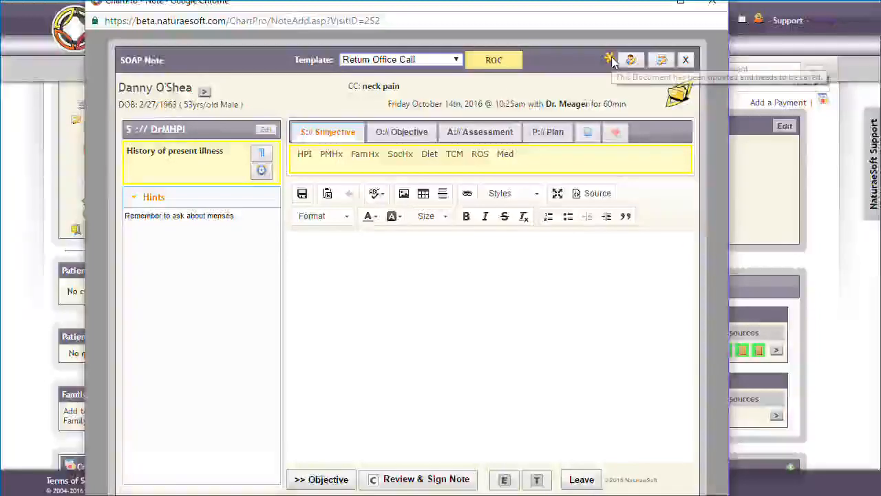
{"action": "mouse_move", "coordinate": [613, 62]}
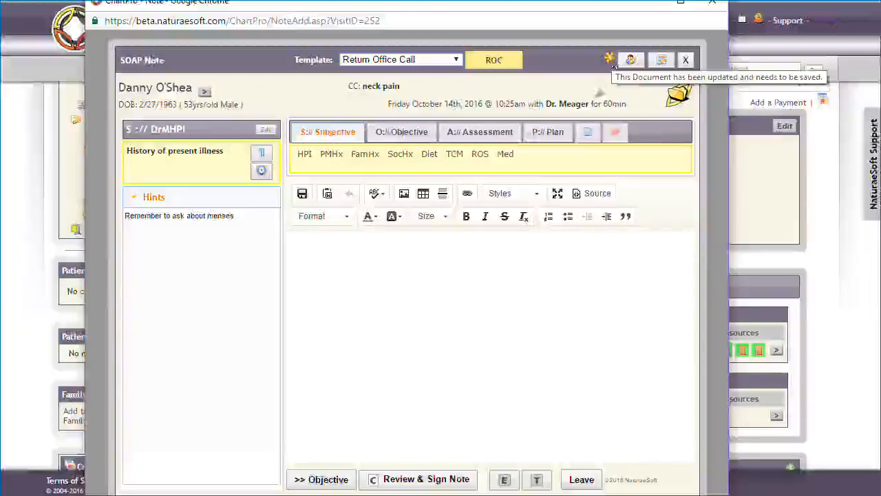
Step: Look through the note's Objective, Assessment, Plan, document and vitals sections, and return to Subjective
{"action": "left_click", "coordinate": [548, 132]}
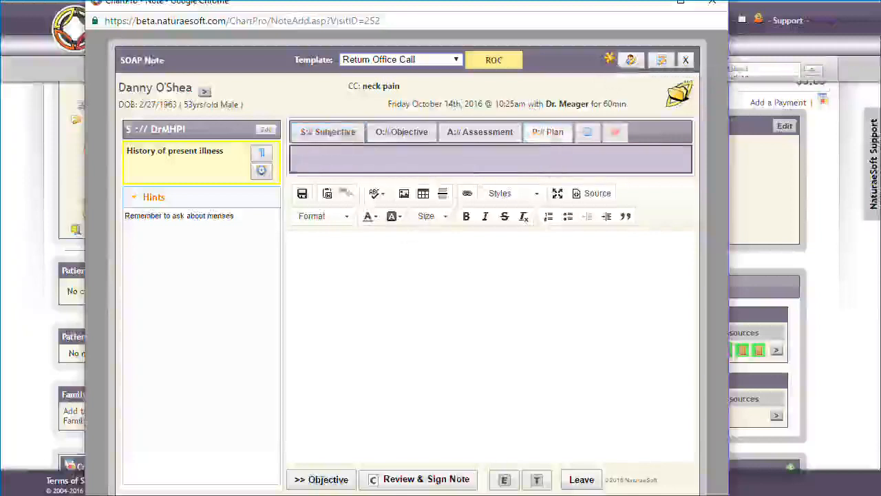
{"action": "left_click", "coordinate": [348, 132]}
{"action": "left_click", "coordinate": [380, 131]}
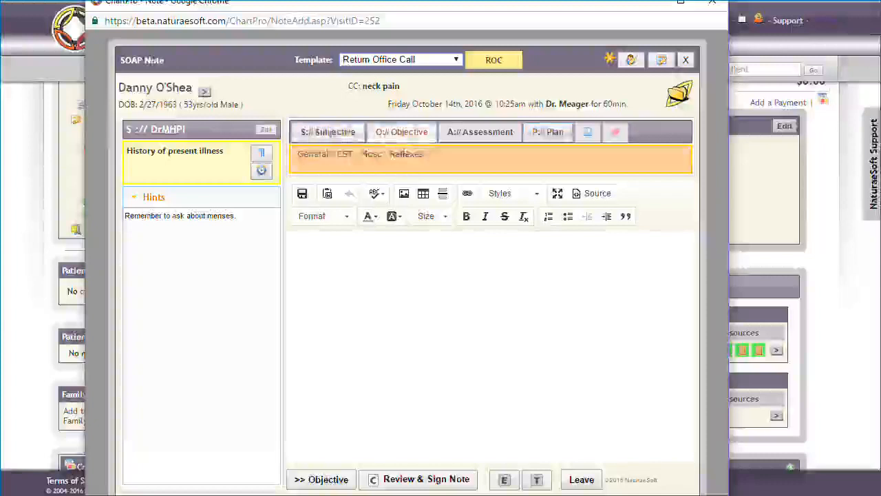
{"action": "left_click", "coordinate": [475, 132]}
{"action": "left_click", "coordinate": [547, 133]}
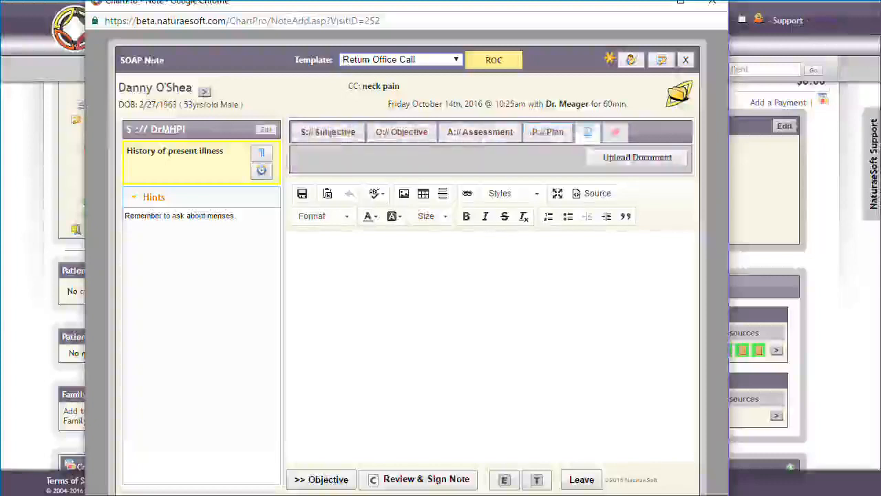
{"action": "left_click", "coordinate": [616, 134]}
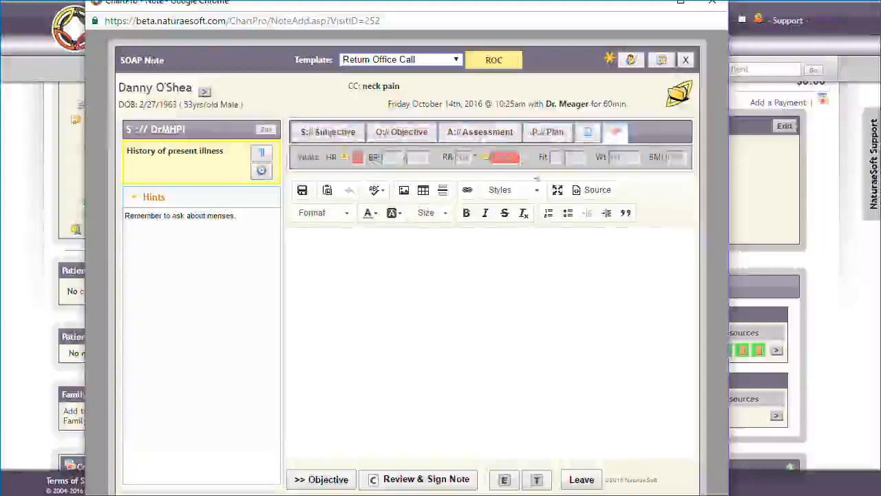
{"action": "left_click", "coordinate": [316, 131]}
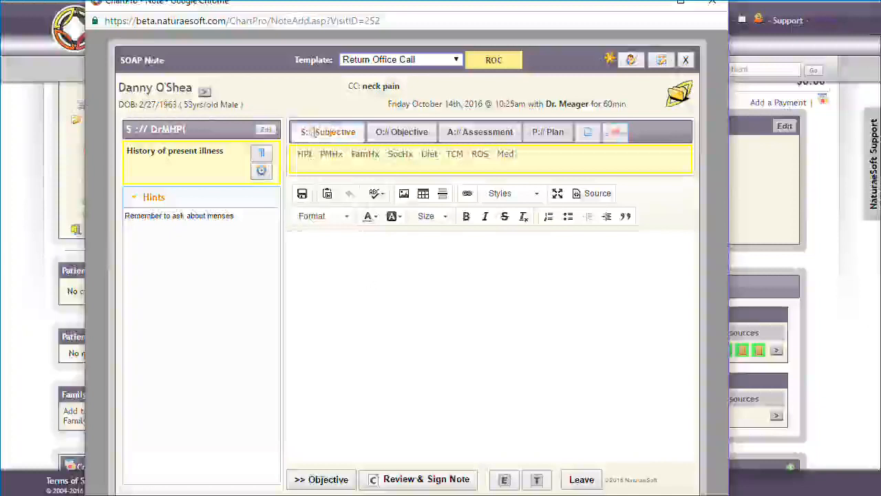
Step: Enter "Musculoskeletal info" as the note text in the Musc segment of the Objective section
{"action": "left_click", "coordinate": [392, 132]}
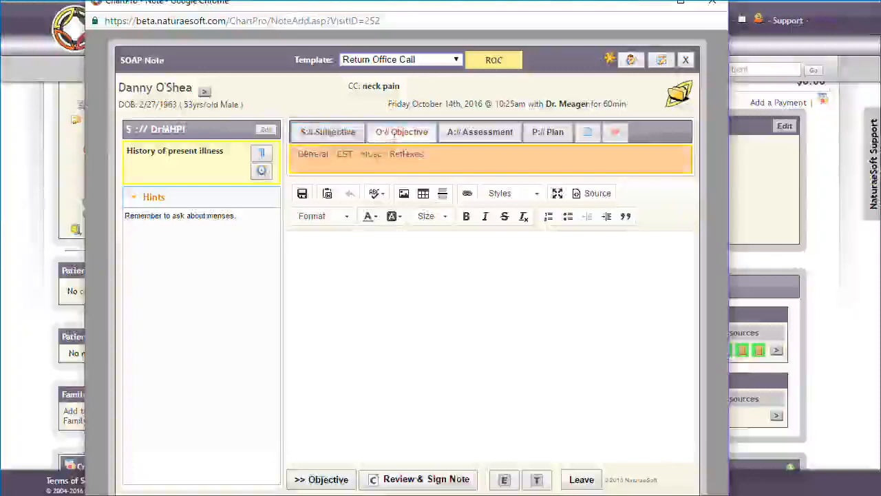
{"action": "left_click", "coordinate": [393, 134]}
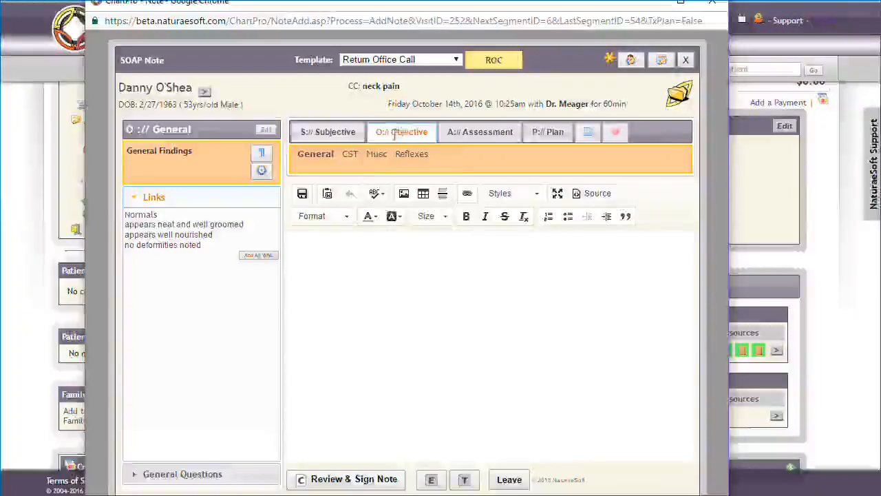
{"action": "left_click", "coordinate": [373, 155]}
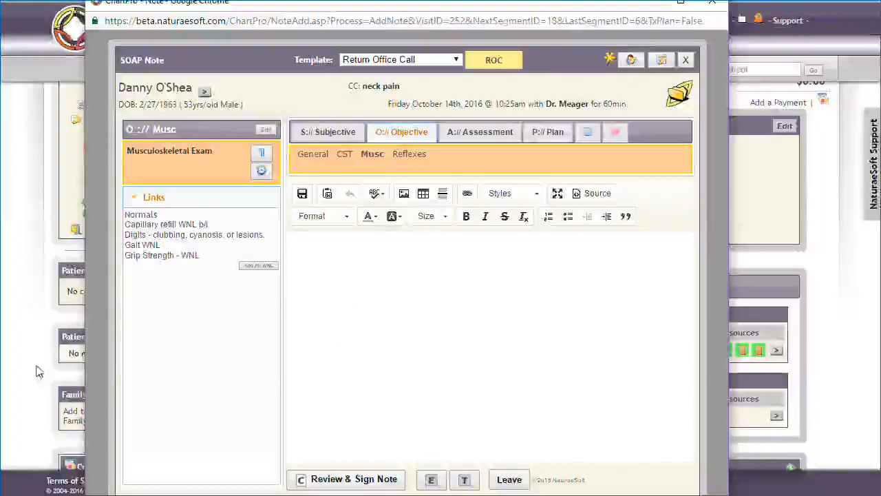
{"action": "left_click", "coordinate": [349, 344]}
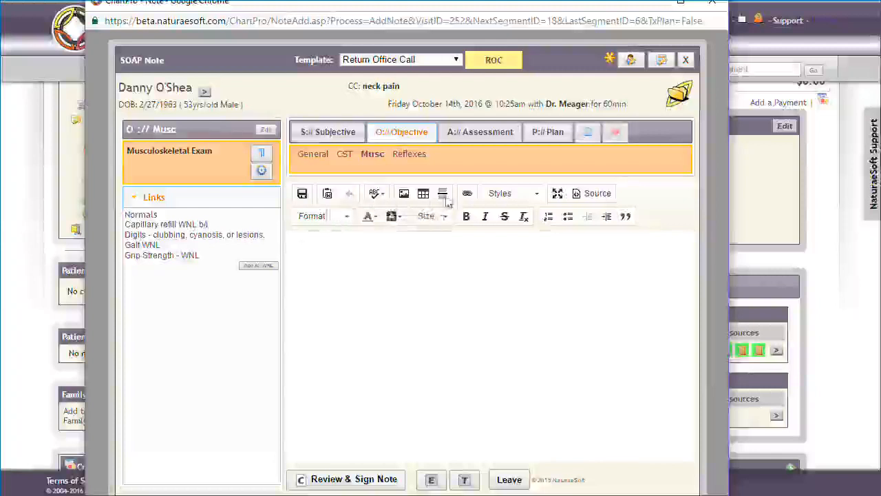
{"action": "left_click", "coordinate": [379, 353]}
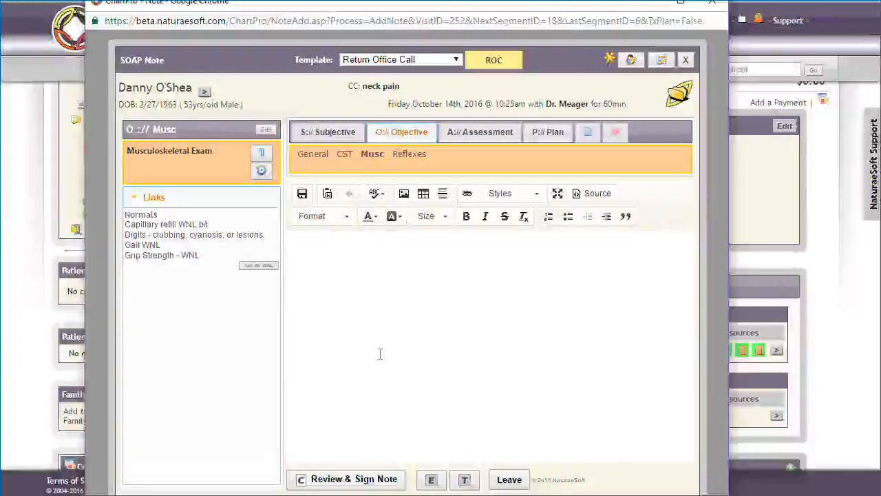
{"action": "type", "text": "Musculoskeletal info"}
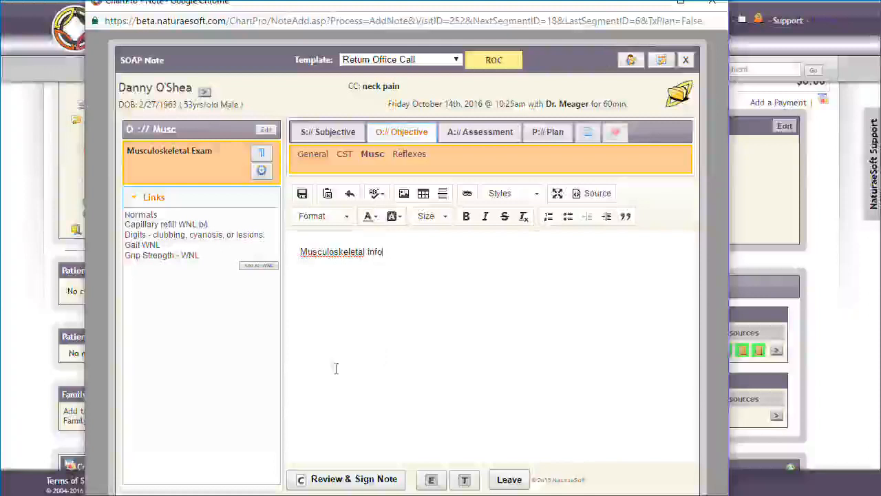
Step: Switch to the Reflexes segment and back to Musc to check that its text is kept
{"action": "left_click", "coordinate": [413, 159]}
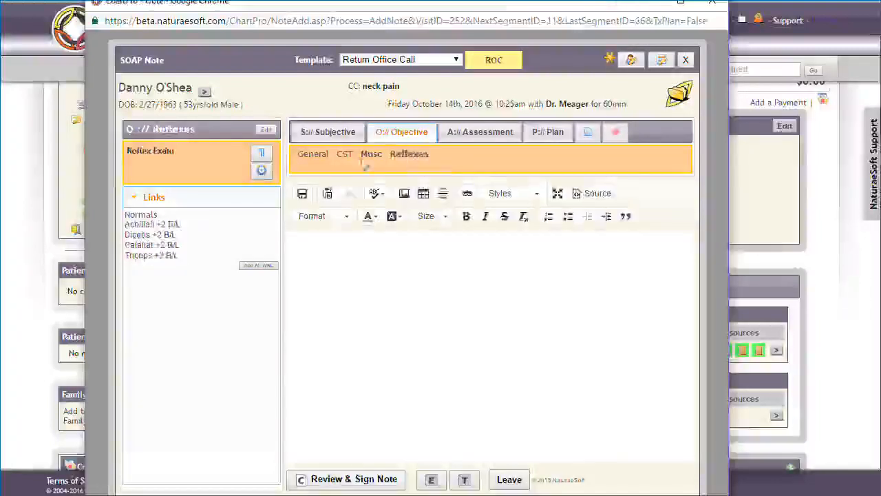
{"action": "left_click", "coordinate": [370, 155]}
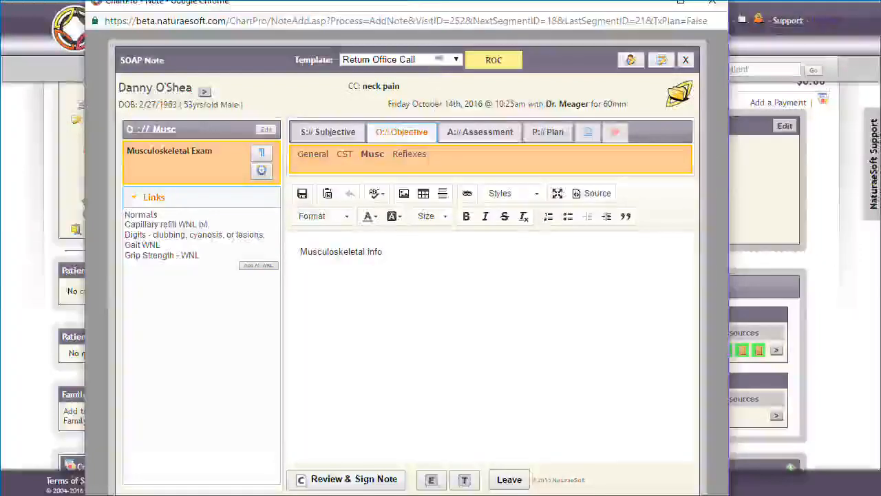
{"action": "left_click_drag", "start_coordinate": [443, 12], "coordinate": [451, 3]}
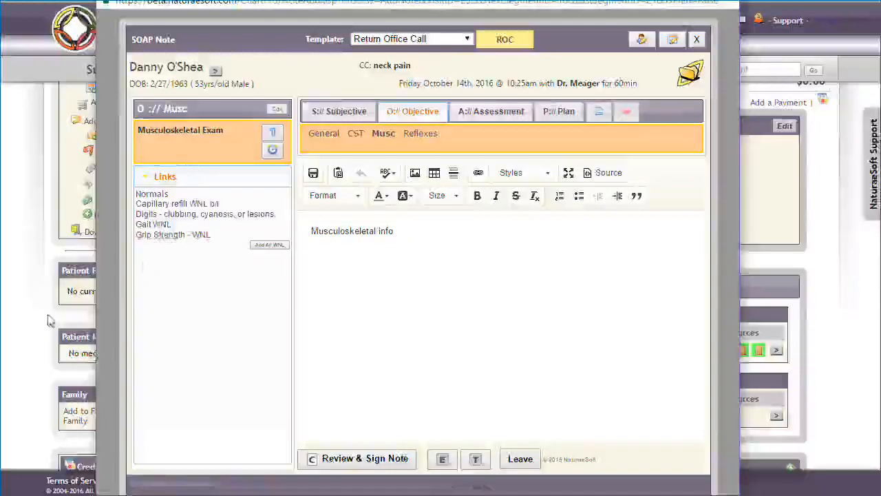
Step: Insert the normal finding "Capillary refill WNL b/l" on a new line below the musculoskeletal text
{"action": "left_click", "coordinate": [390, 277]}
{"action": "left_click", "coordinate": [153, 205]}
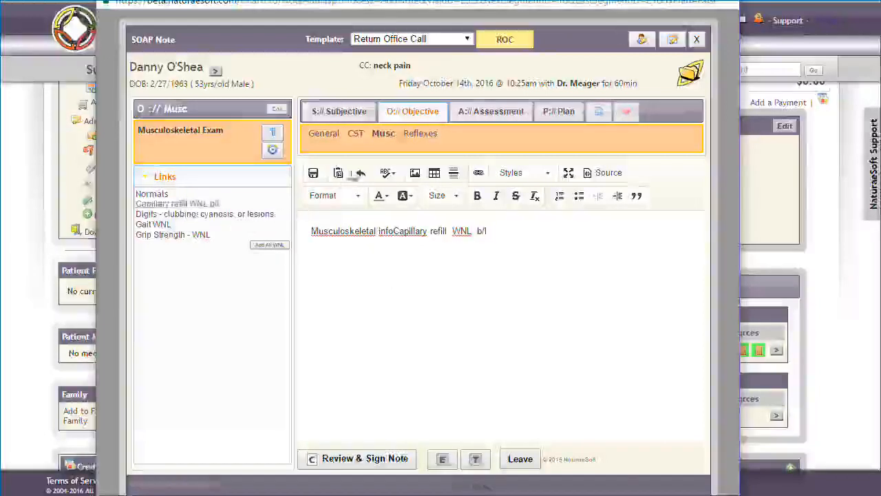
{"action": "left_click", "coordinate": [361, 178]}
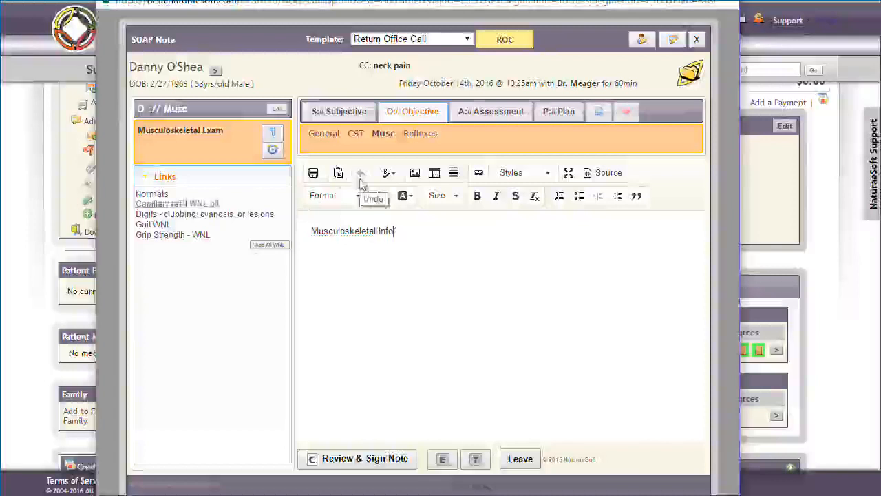
{"action": "key", "text": "Return"}
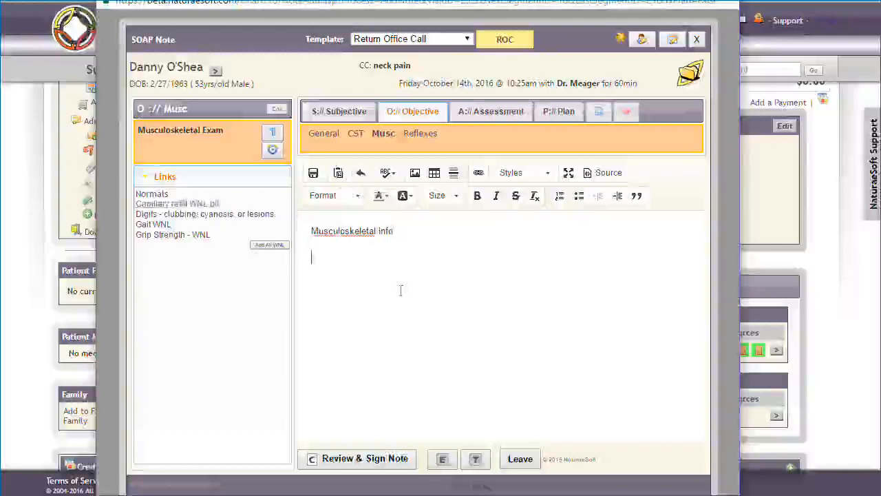
{"action": "left_click", "coordinate": [180, 204]}
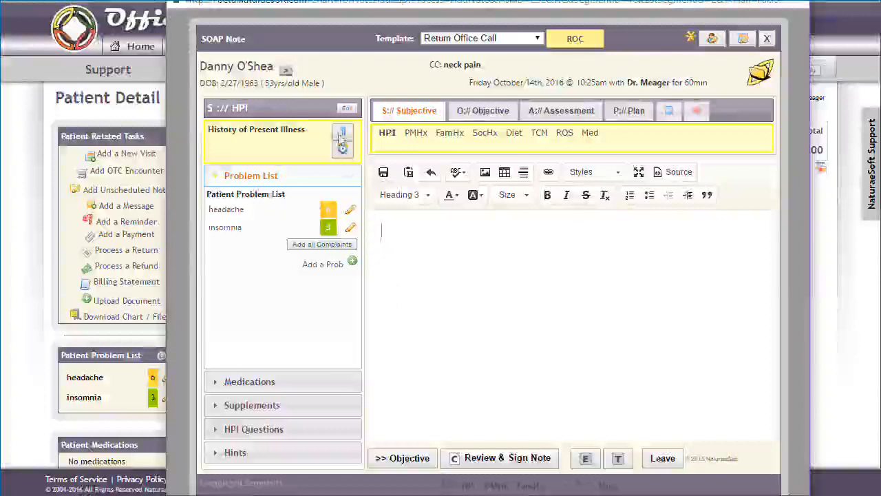
Step: Add a Current Medications statement with the value "ibuprofen" to the History of Present Illness note
{"action": "left_click", "coordinate": [342, 137]}
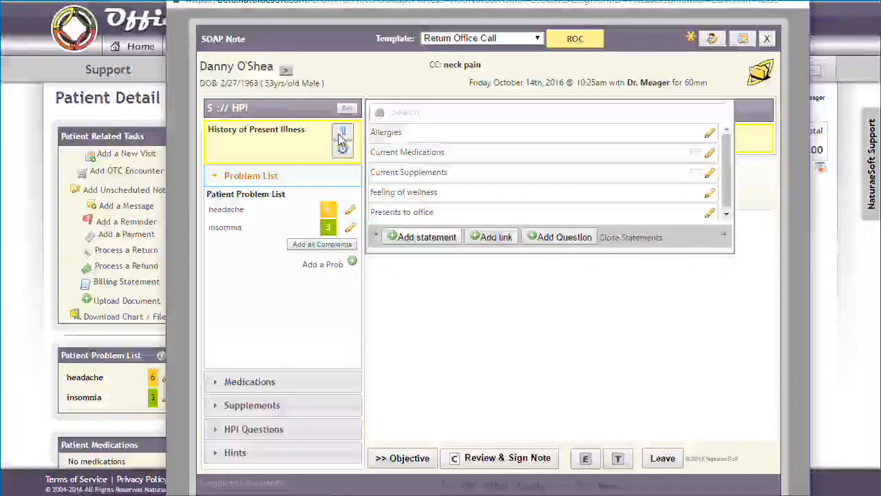
{"action": "left_click", "coordinate": [405, 153]}
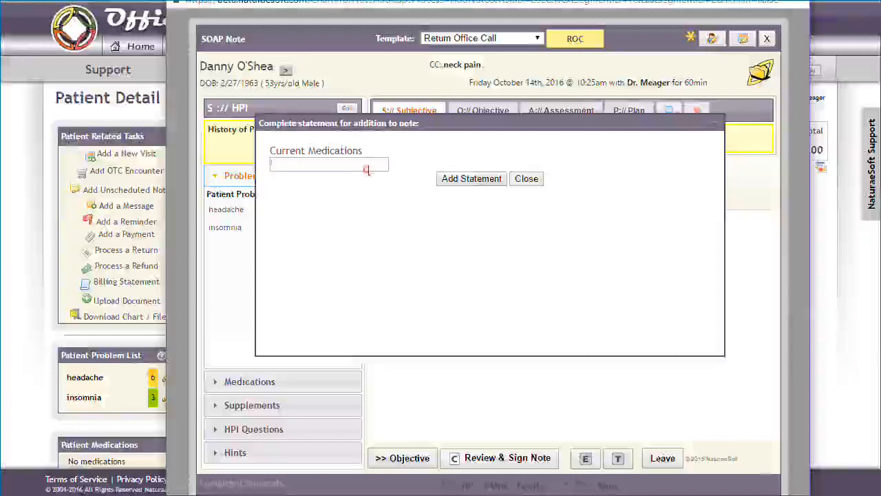
{"action": "left_click", "coordinate": [369, 169]}
{"action": "type", "text": "ibup"}
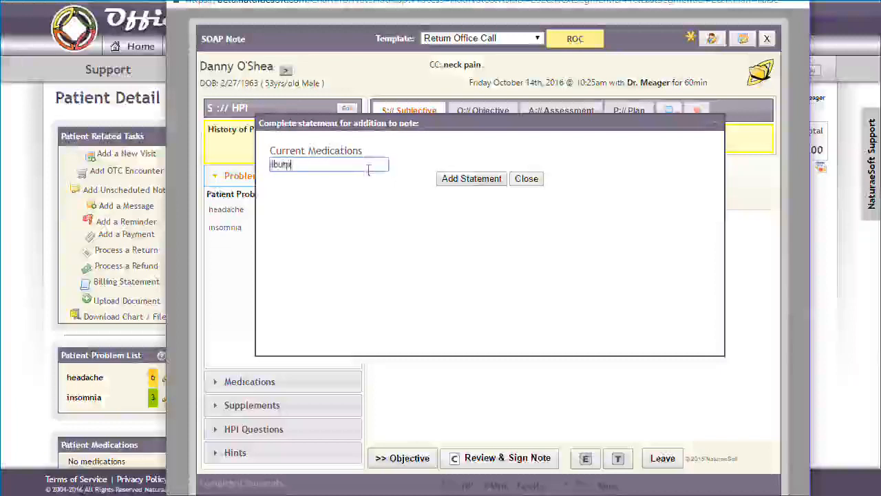
{"action": "type", "text": "rofen"}
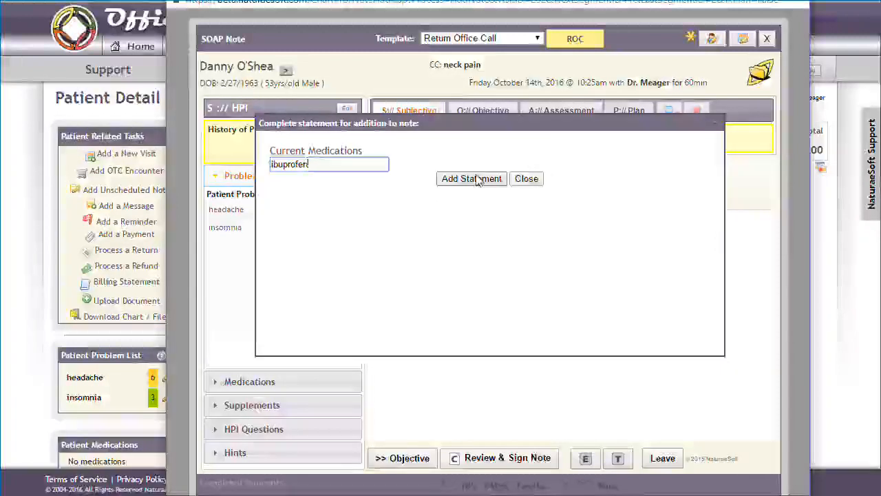
{"action": "left_click", "coordinate": [474, 179]}
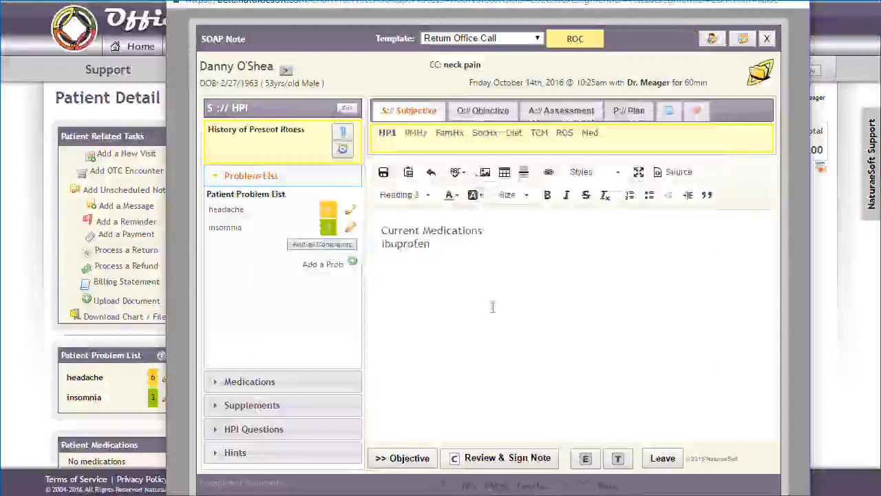
Step: Add the predefined "feeling of wellness" statement on a new line below the Current Medications entry
{"action": "key", "text": "Return"}
{"action": "left_click", "coordinate": [343, 132]}
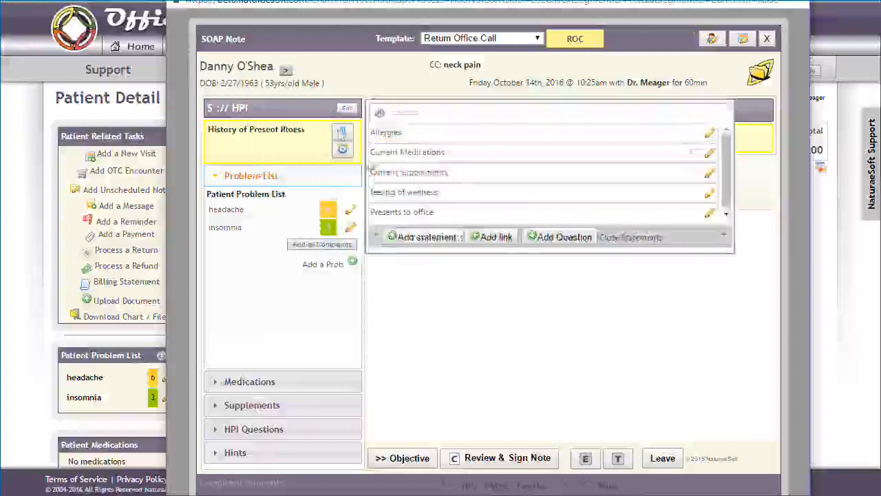
{"action": "left_click", "coordinate": [390, 193]}
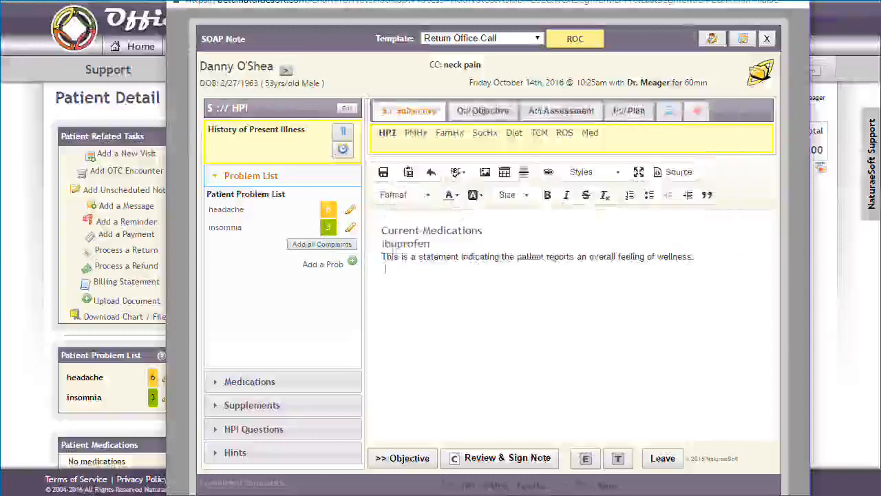
Step: View the predefined statements available for the History of Present Illness segment and close the list
{"action": "left_click", "coordinate": [343, 132]}
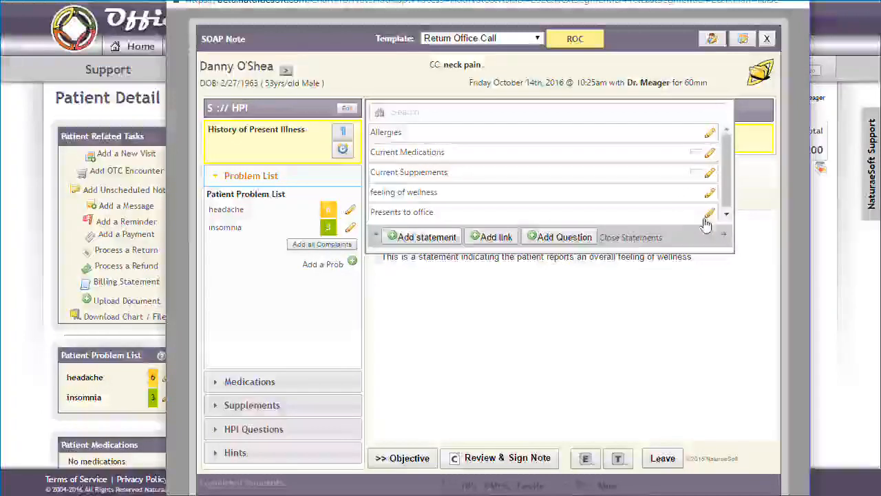
{"action": "left_click", "coordinate": [653, 243]}
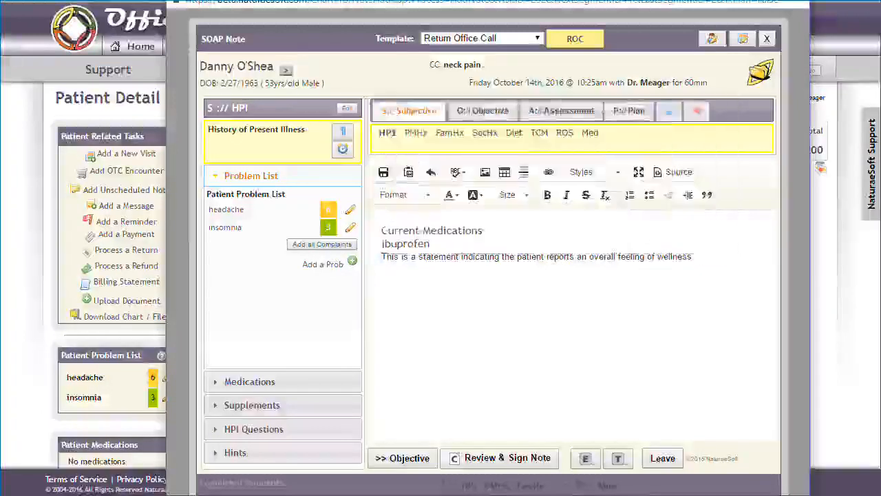
Step: Insert the HPI note from the 8/18/16 FOC visit on a new line below the feeling of wellness statement
{"action": "left_click", "coordinate": [702, 260]}
{"action": "key", "text": "Return"}
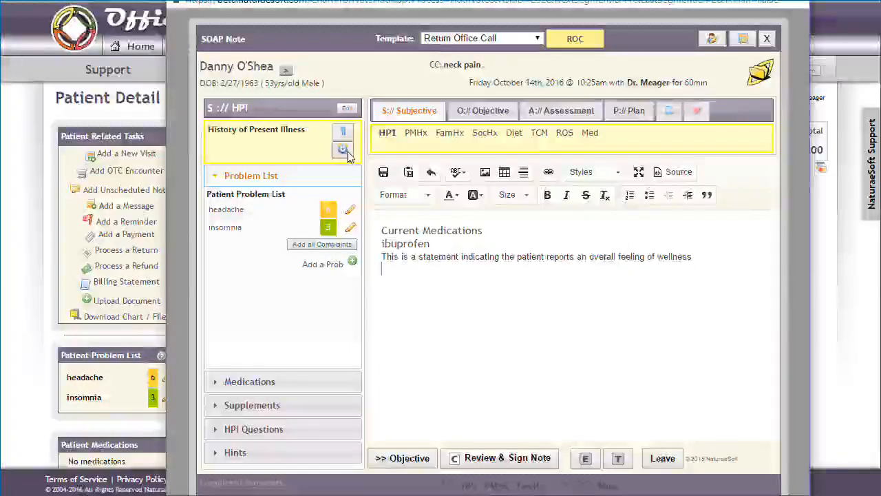
{"action": "left_click", "coordinate": [348, 155]}
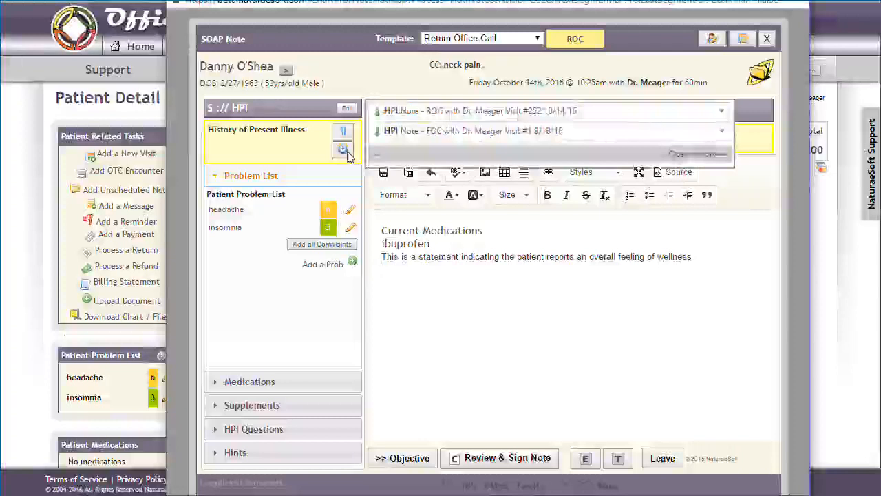
{"action": "left_click", "coordinate": [723, 134]}
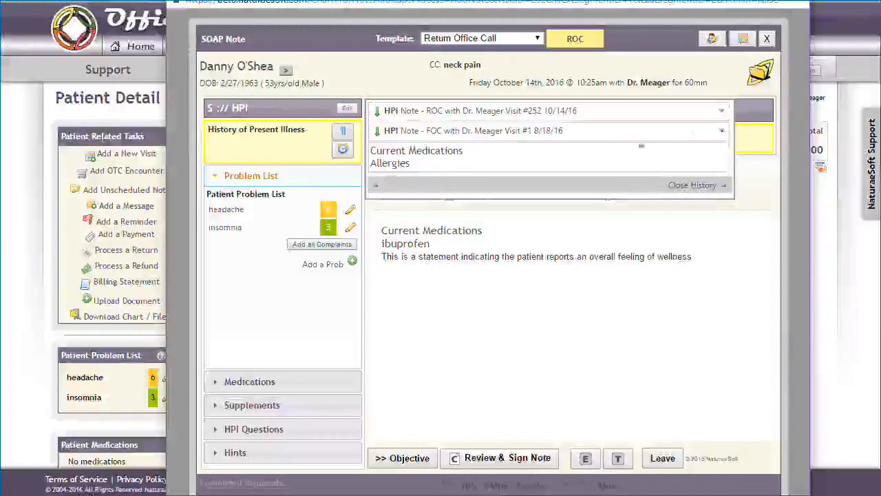
{"action": "left_click", "coordinate": [537, 132]}
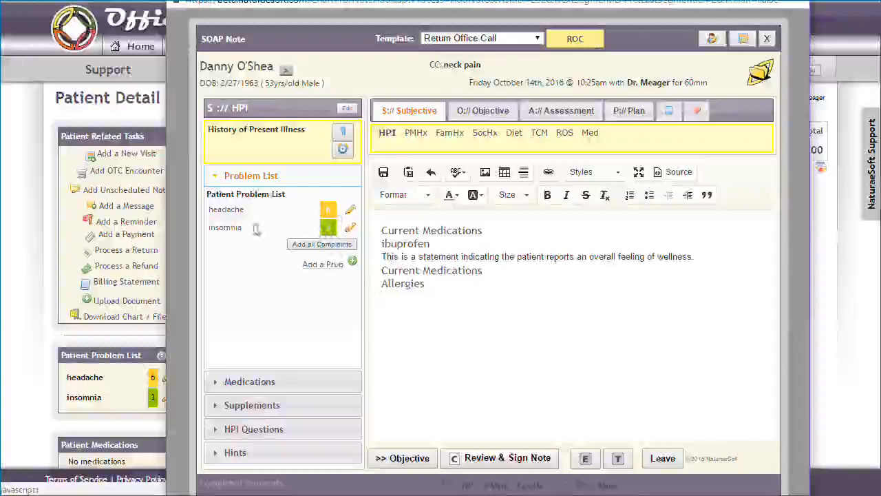
Step: Collapse the problem list, view the patient's medication history editor and close it without entering anything
{"action": "left_click", "coordinate": [253, 177]}
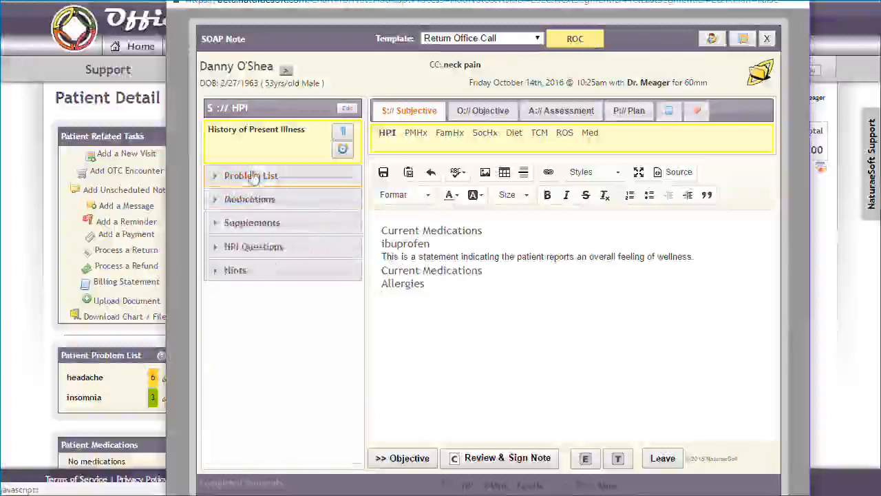
{"action": "left_click", "coordinate": [252, 203]}
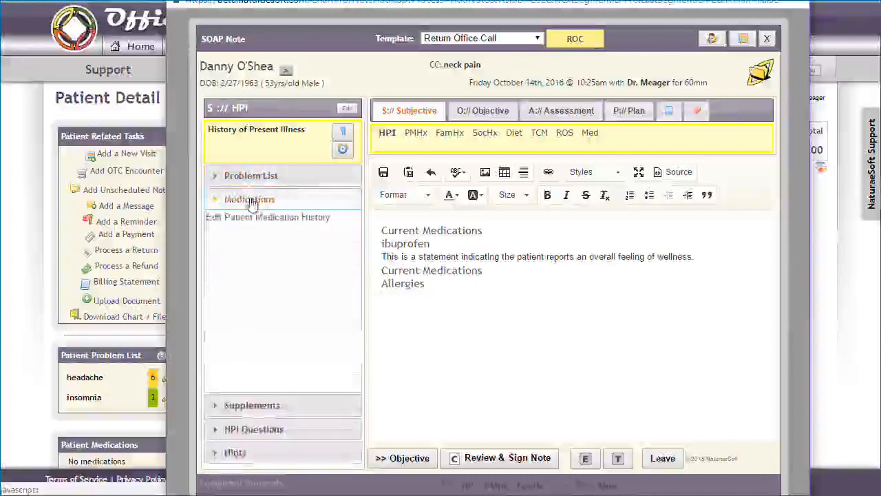
{"action": "left_click", "coordinate": [251, 200]}
{"action": "left_click", "coordinate": [252, 201]}
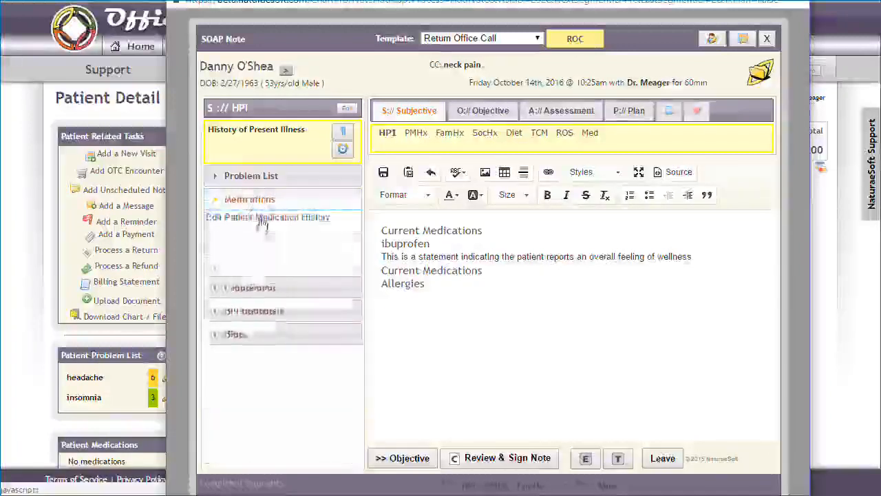
{"action": "left_click", "coordinate": [262, 218]}
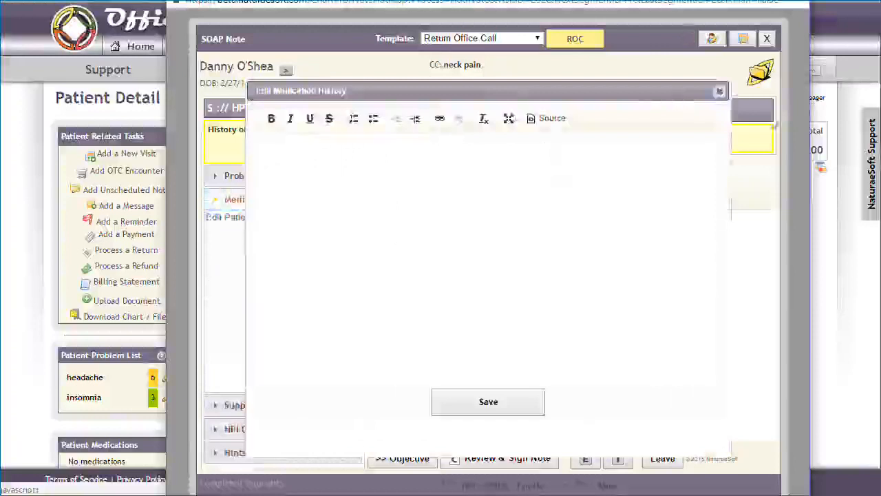
{"action": "left_click", "coordinate": [720, 91]}
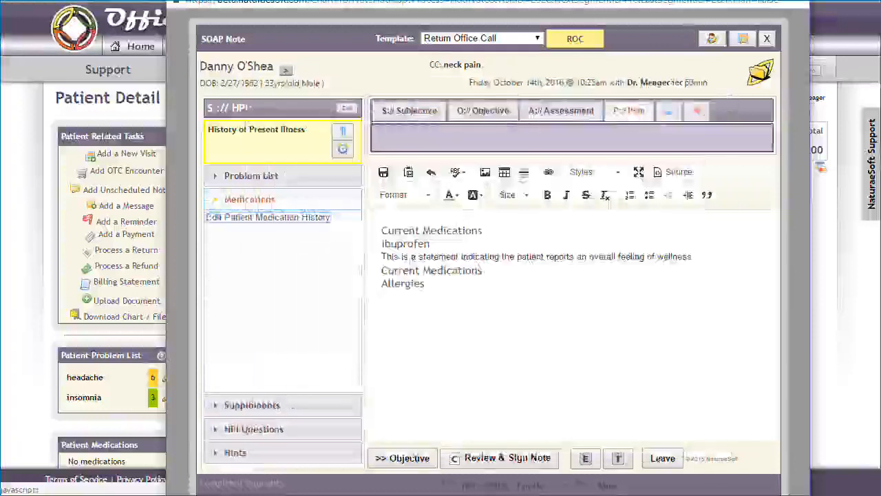
Step: View the patient's supplements history editor and close it without entering anything
{"action": "left_click", "coordinate": [252, 405]}
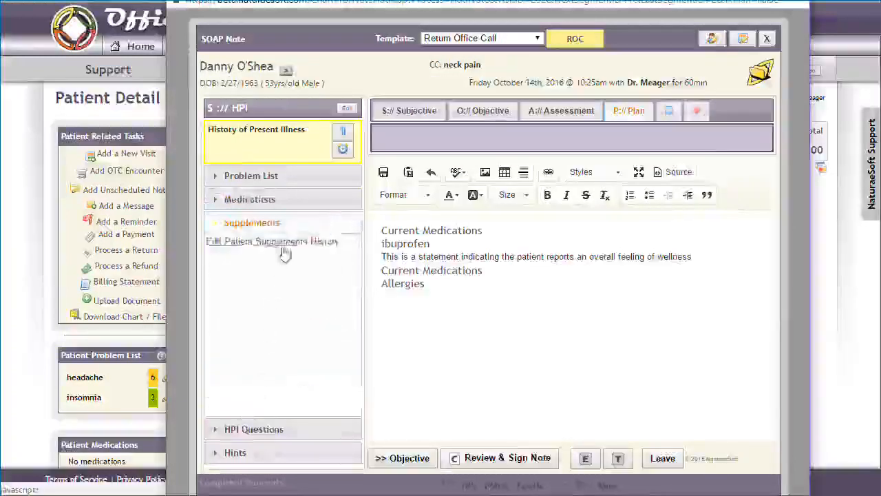
{"action": "left_click", "coordinate": [285, 252]}
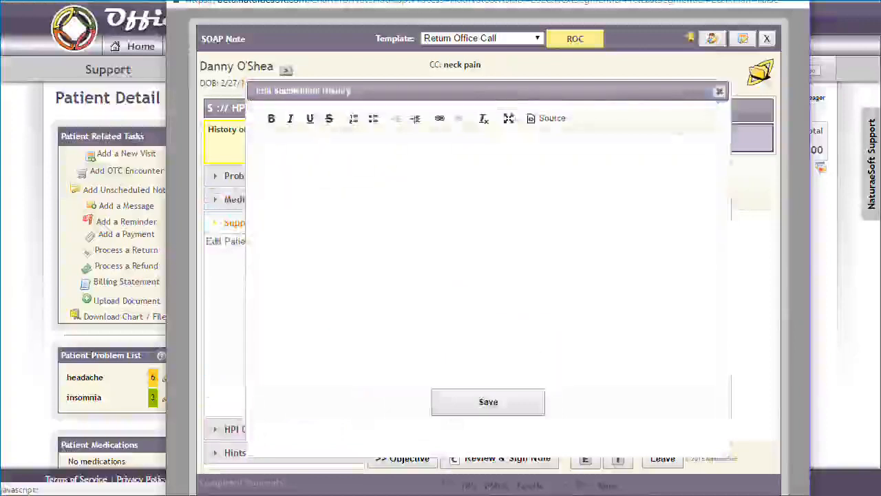
{"action": "left_click", "coordinate": [719, 91]}
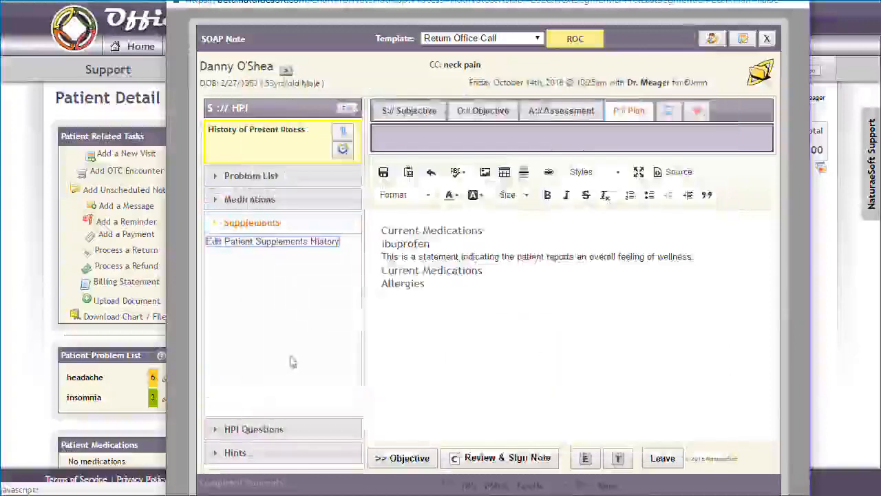
Step: Save "takes ibuprofen daily" as the patient's medication history and add that entry to the History of Present Illness note
{"action": "left_click", "coordinate": [282, 200]}
{"action": "left_click", "coordinate": [275, 217]}
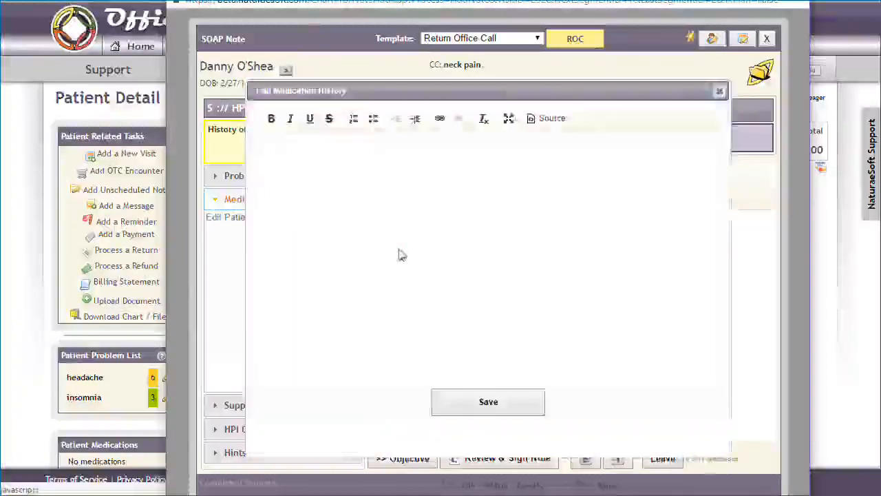
{"action": "type", "text": "takes ibup"}
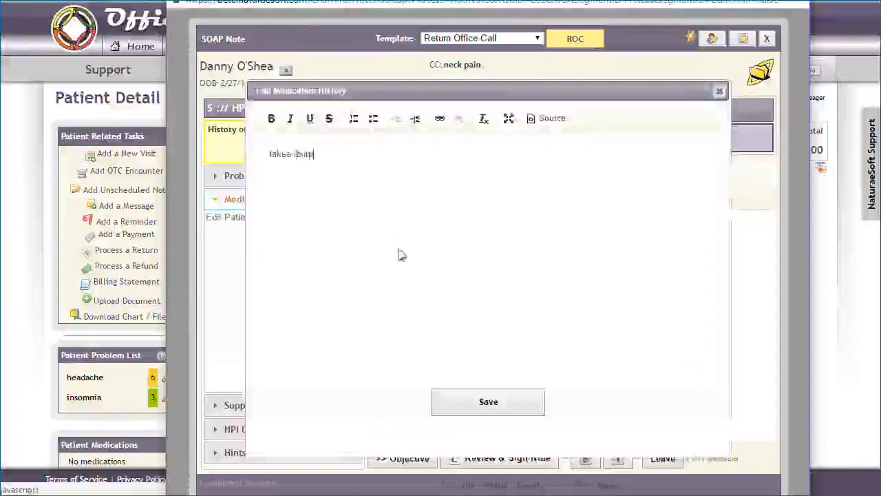
{"action": "type", "text": "prof"}
{"action": "key", "text": "BackSpace"}
{"action": "key", "text": "BackSpace"}
{"action": "key", "text": "BackSpace"}
{"action": "key", "text": "BackSpace"}
{"action": "key", "text": "BackSpace"}
{"action": "type", "text": "profen daily"}
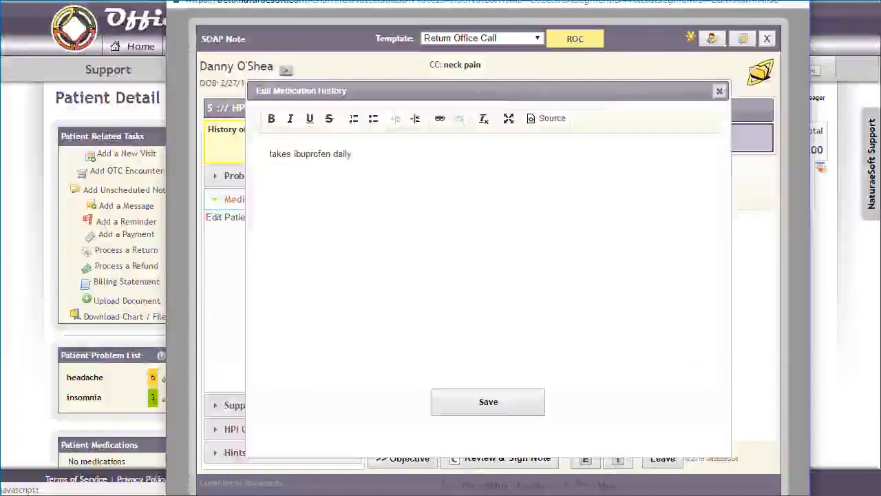
{"action": "left_click", "coordinate": [502, 406]}
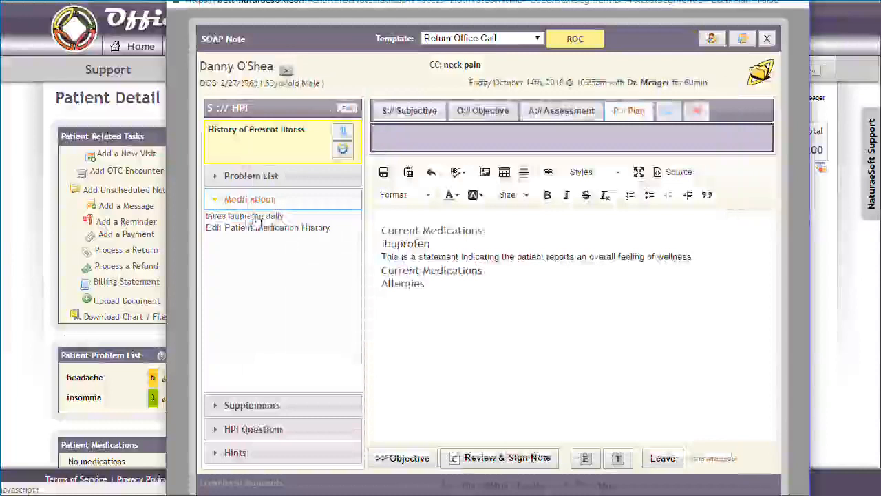
{"action": "left_click", "coordinate": [255, 218]}
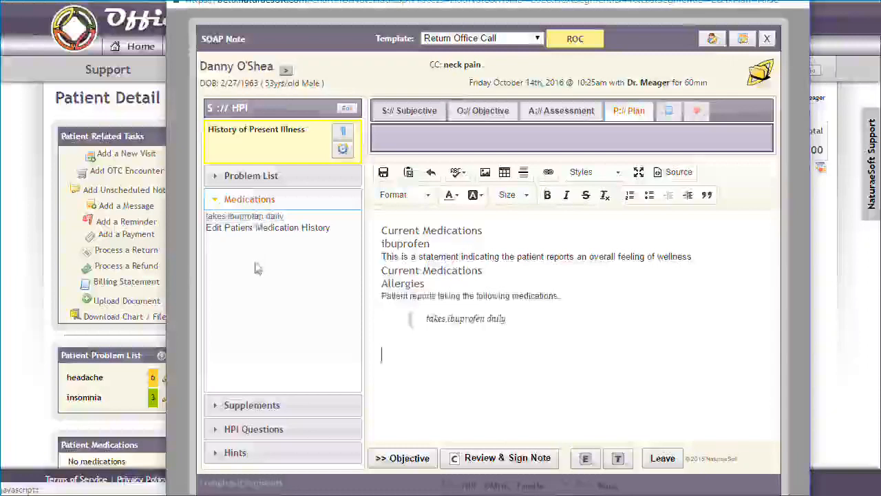
Step: Switch to the Past Medical History segment, view its history editor and close it without saving
{"action": "left_click", "coordinate": [413, 110]}
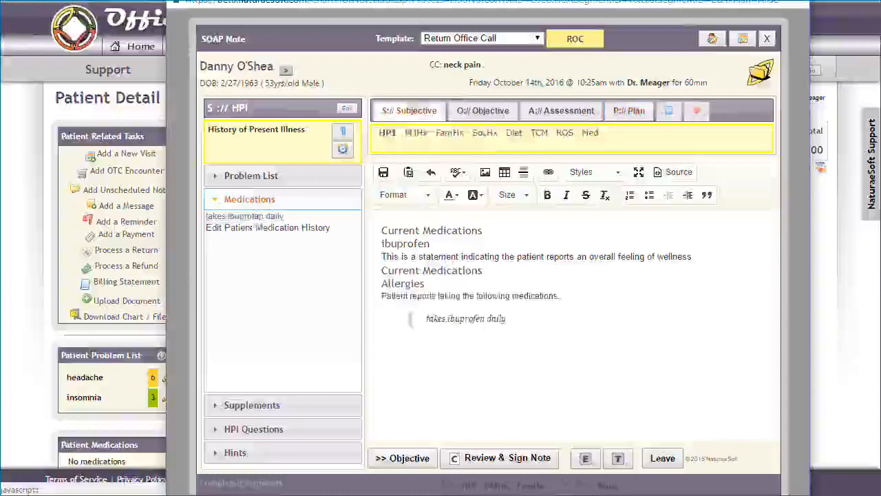
{"action": "left_click", "coordinate": [415, 134]}
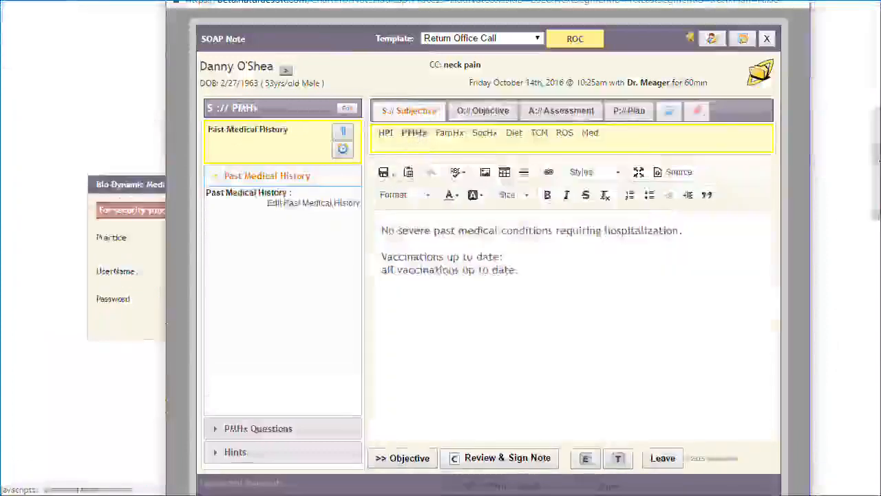
{"action": "left_click", "coordinate": [324, 204]}
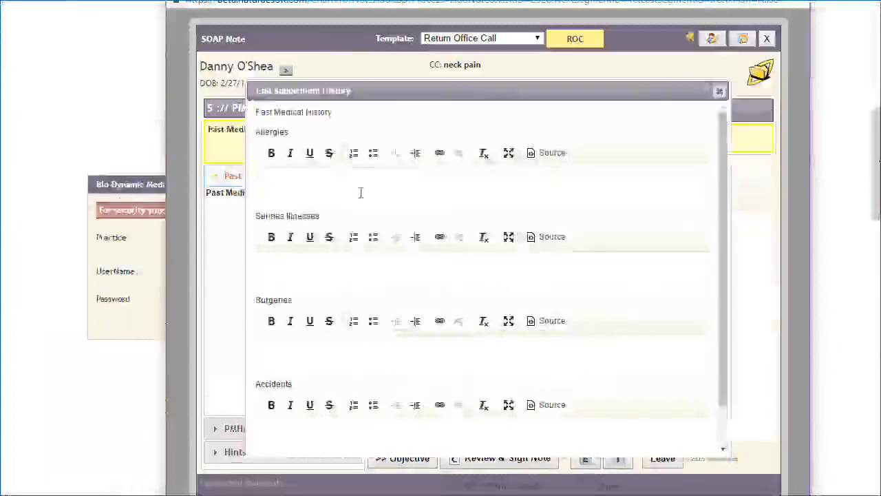
{"action": "type", "text": "allergy"}
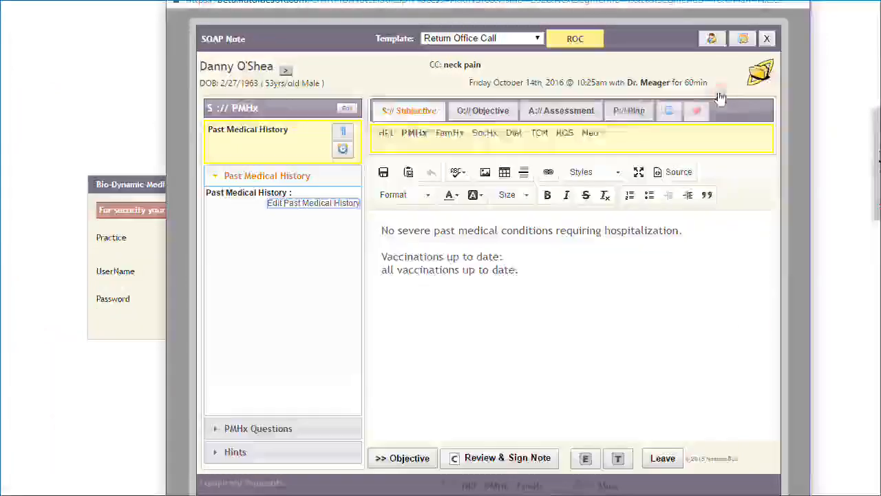
{"action": "left_click", "coordinate": [719, 90]}
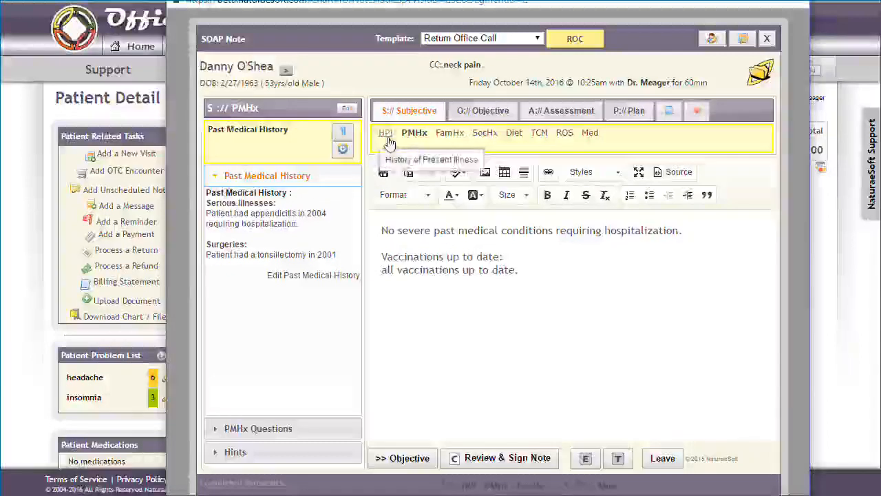
Step: Review the past medical history entries in their editor and insert the serious illnesses and surgeries into the PMHx note
{"action": "left_click", "coordinate": [272, 279]}
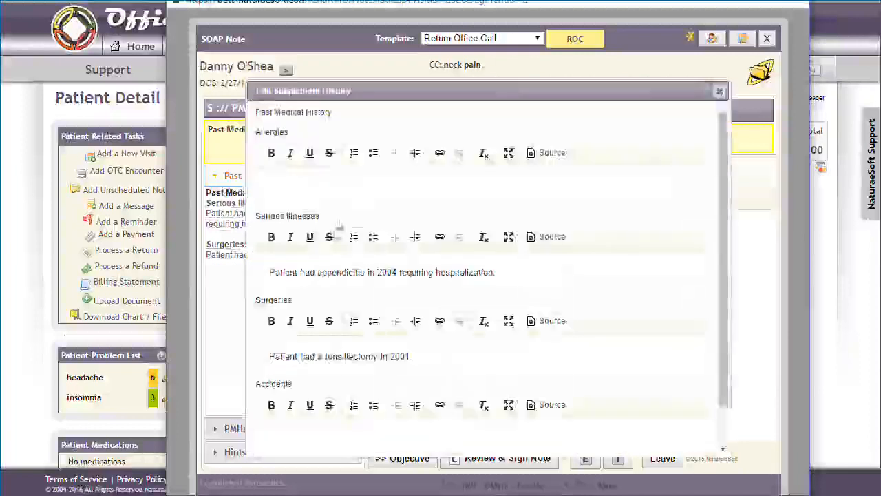
{"action": "left_click", "coordinate": [720, 92]}
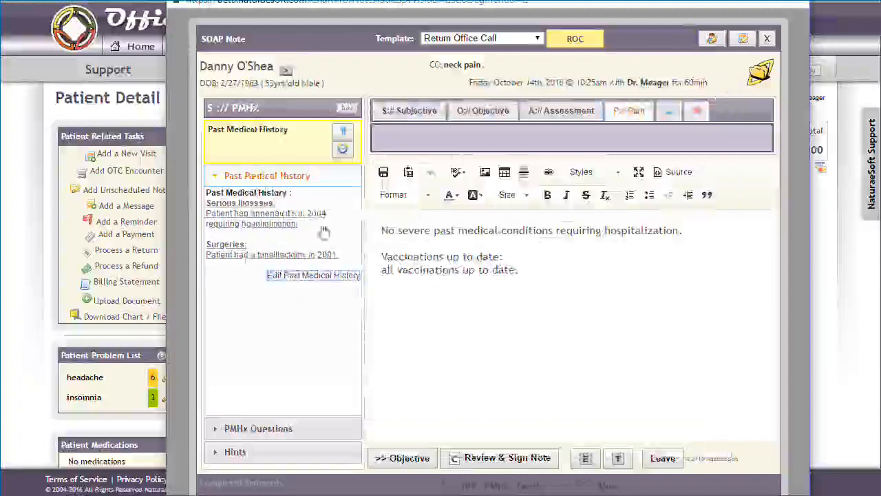
{"action": "left_click", "coordinate": [277, 226]}
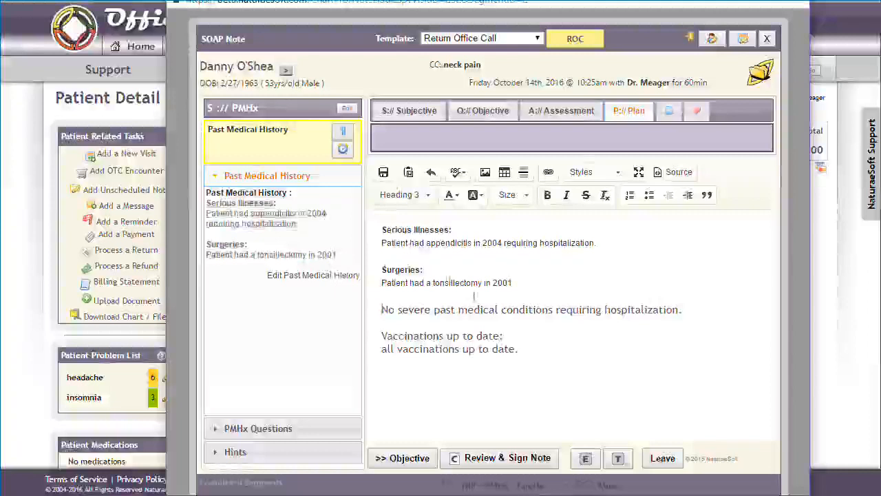
Step: Return to the History of Present Illness segment and add all complaints from the patient's problem list to the note
{"action": "left_click", "coordinate": [400, 114]}
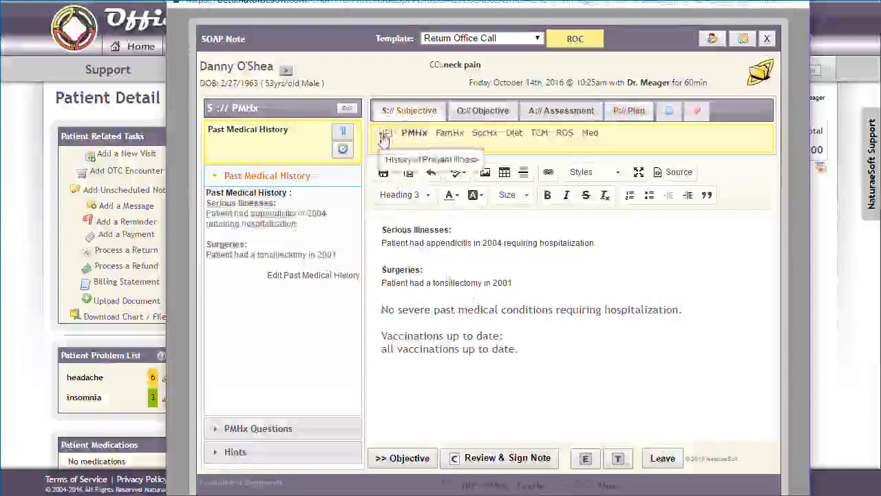
{"action": "left_click", "coordinate": [386, 133]}
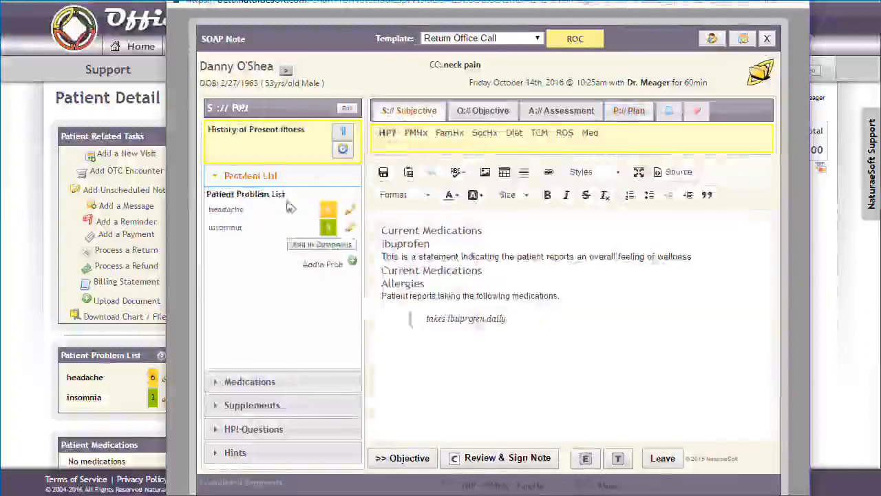
{"action": "left_click", "coordinate": [303, 247]}
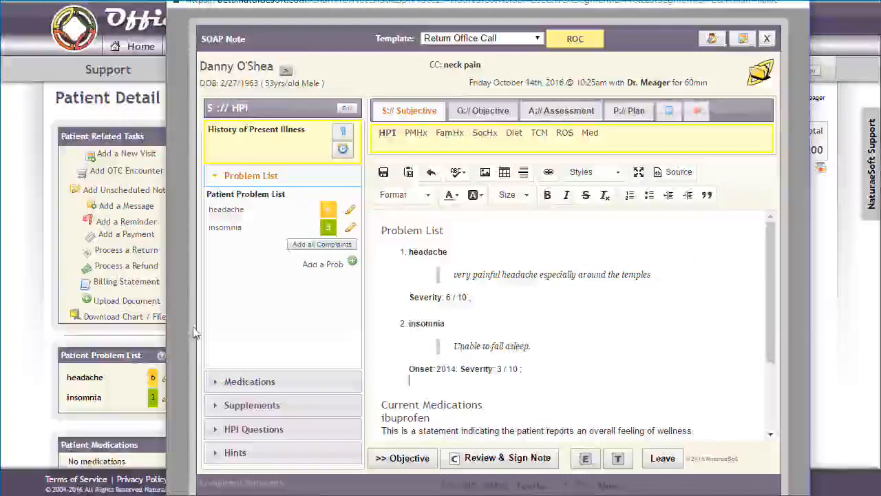
Step: Show the HPI questions, view the one about the last PCP visit and close it unanswered
{"action": "left_click", "coordinate": [268, 430]}
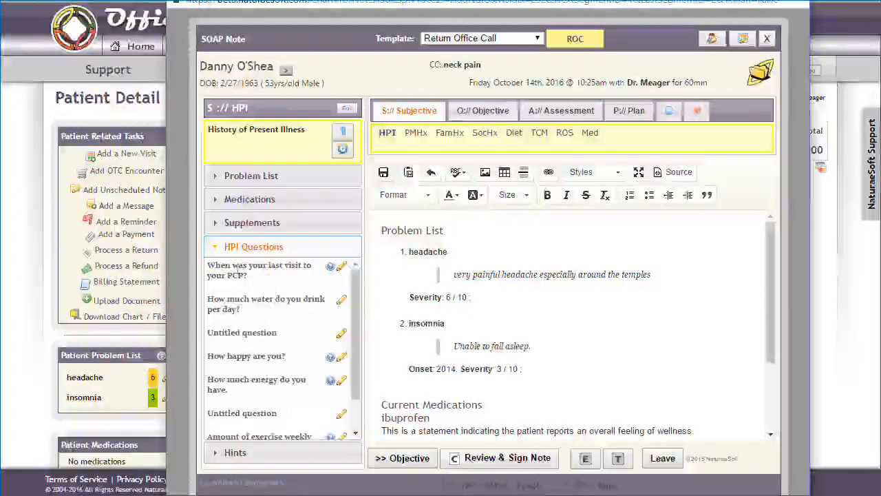
{"action": "left_click", "coordinate": [310, 276]}
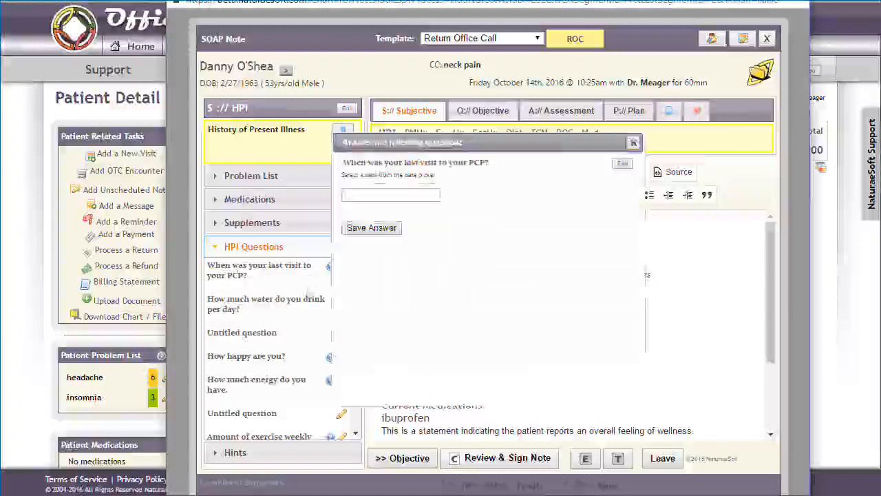
{"action": "left_click", "coordinate": [633, 143]}
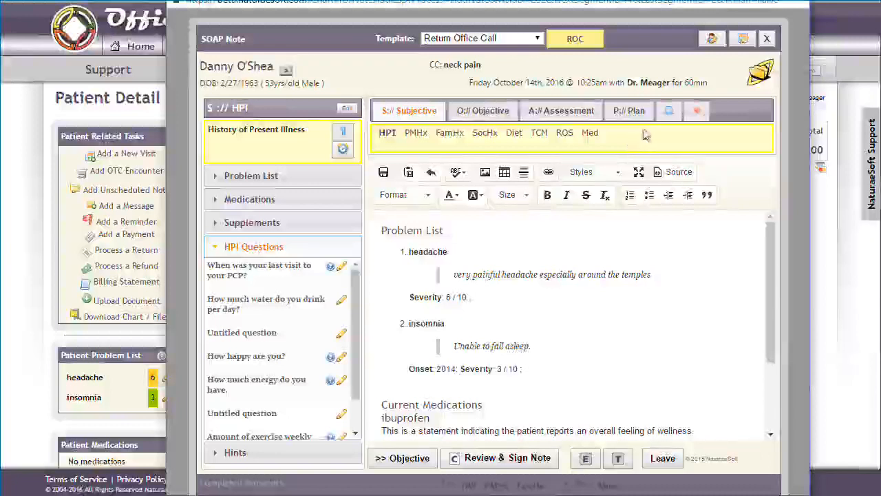
Step: View the note's document upload option and show the fields for recording vitals
{"action": "mouse_move", "coordinate": [695, 111]}
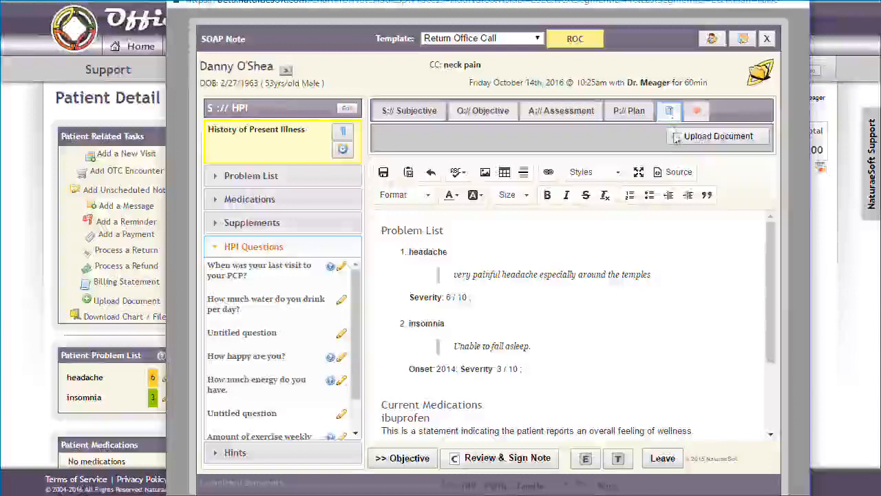
{"action": "left_click", "coordinate": [697, 110]}
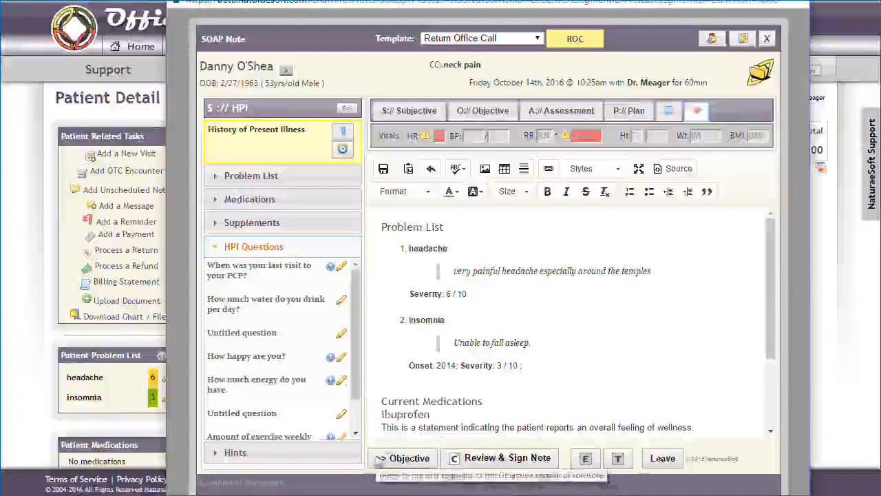
Step: Step through the note's sections, starting with Objective, and return to the History of Present Illness segment
{"action": "left_click", "coordinate": [403, 459]}
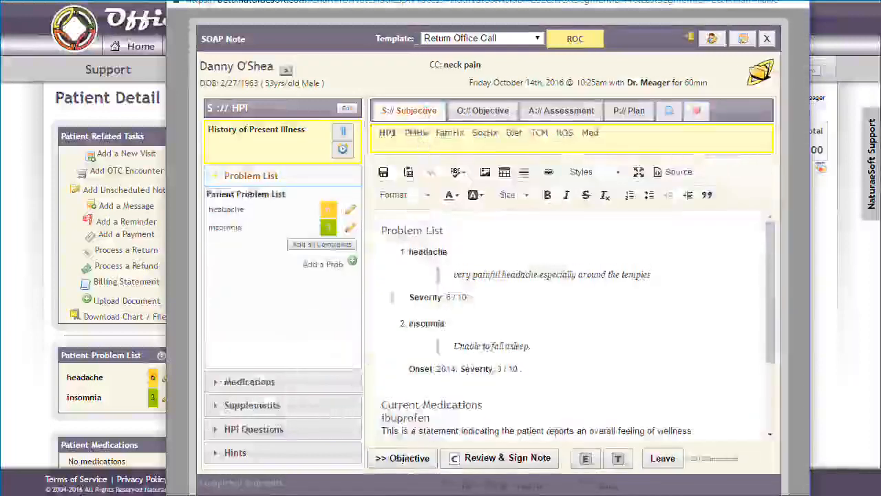
{"action": "left_click", "coordinate": [403, 459]}
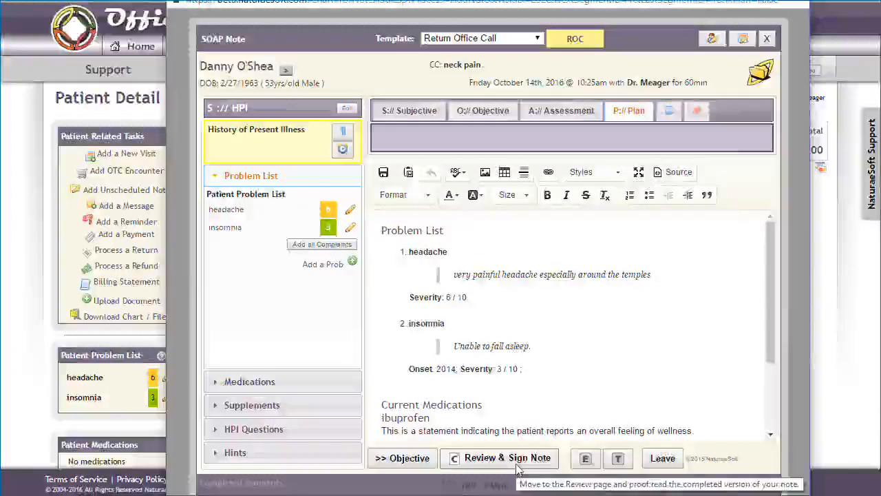
Step: Review the draft SOAP note through to its signing options, and leave the note unsigned to return to the patient's detail sheet
{"action": "left_click", "coordinate": [518, 464]}
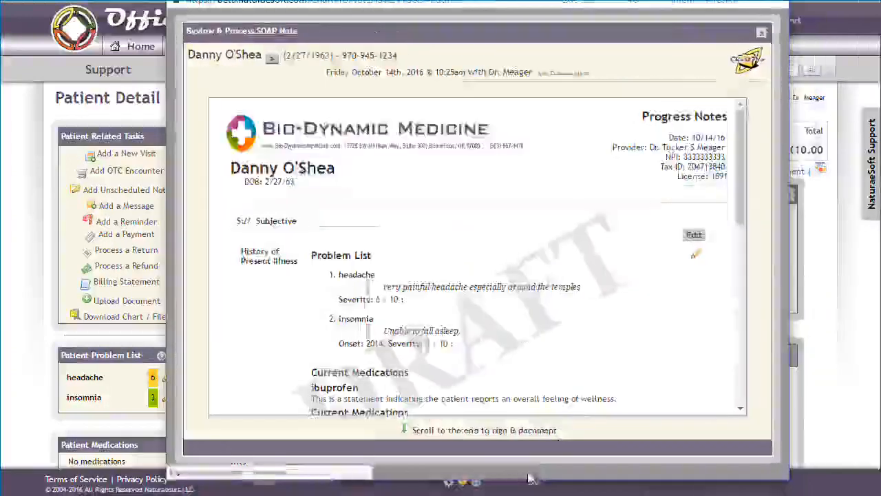
{"action": "scroll", "coordinate": [609, 290], "scroll_direction": "down", "scroll_amount": 5}
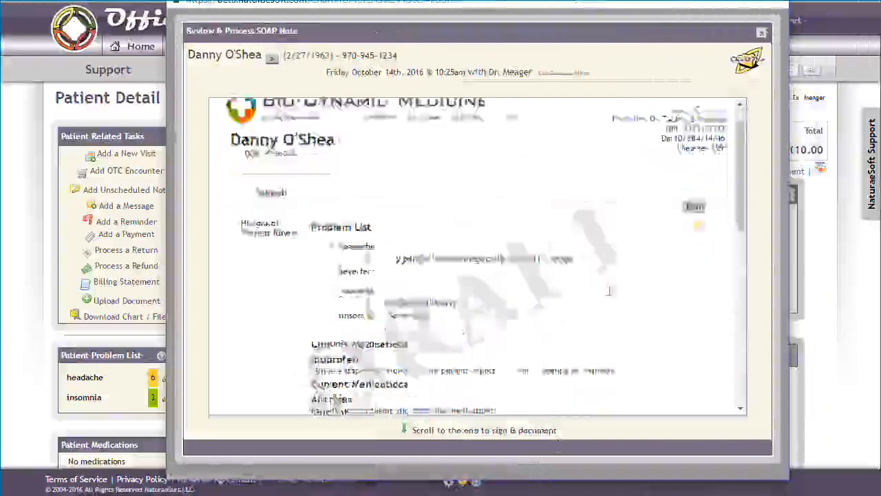
{"action": "scroll", "coordinate": [609, 289], "scroll_direction": "down", "scroll_amount": 3}
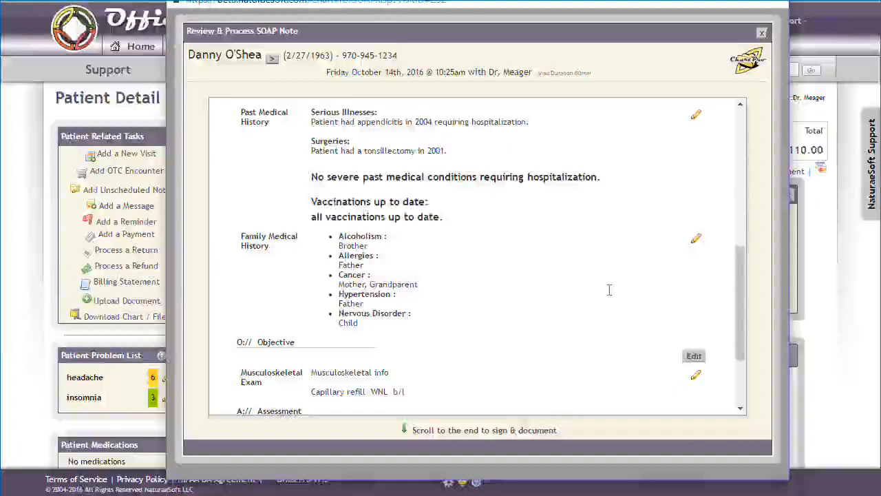
{"action": "scroll", "coordinate": [609, 290], "scroll_direction": "down", "scroll_amount": 3}
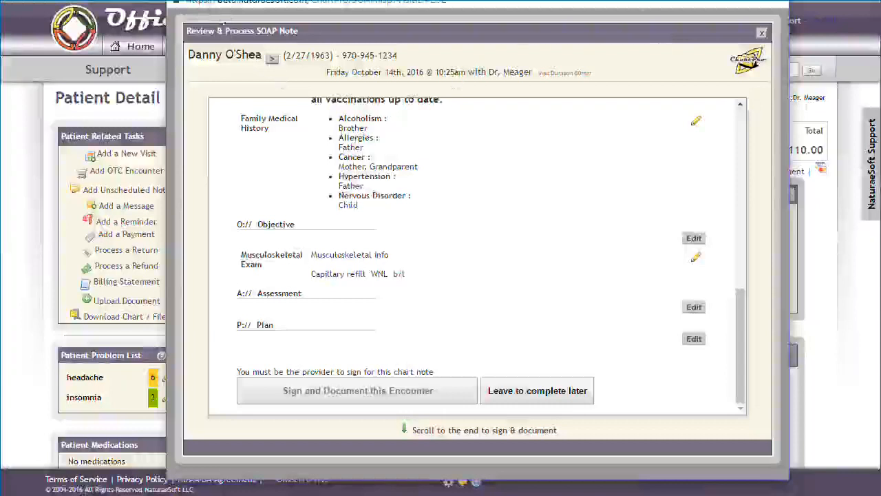
{"action": "scroll", "coordinate": [493, 312], "scroll_direction": "up", "scroll_amount": 15}
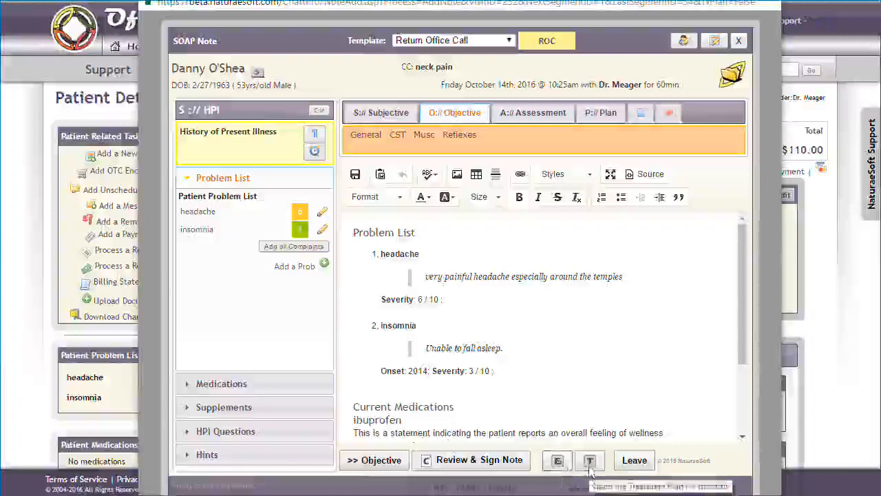
{"action": "left_click", "coordinate": [650, 466]}
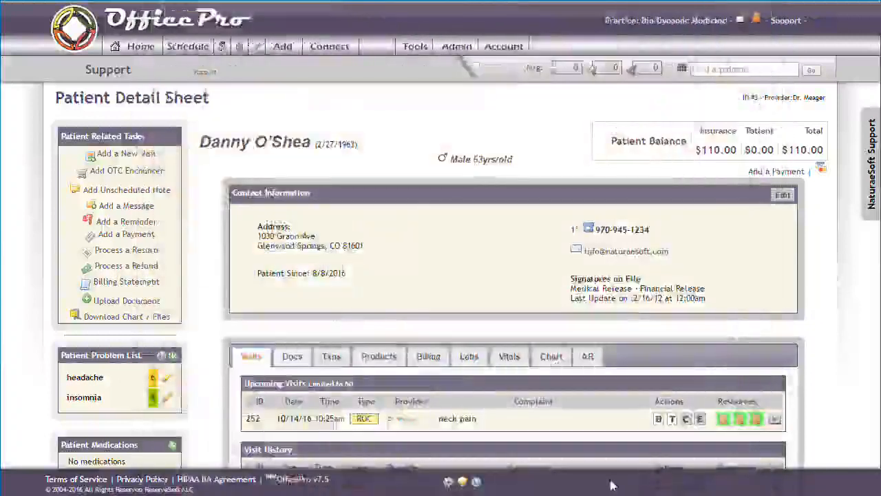